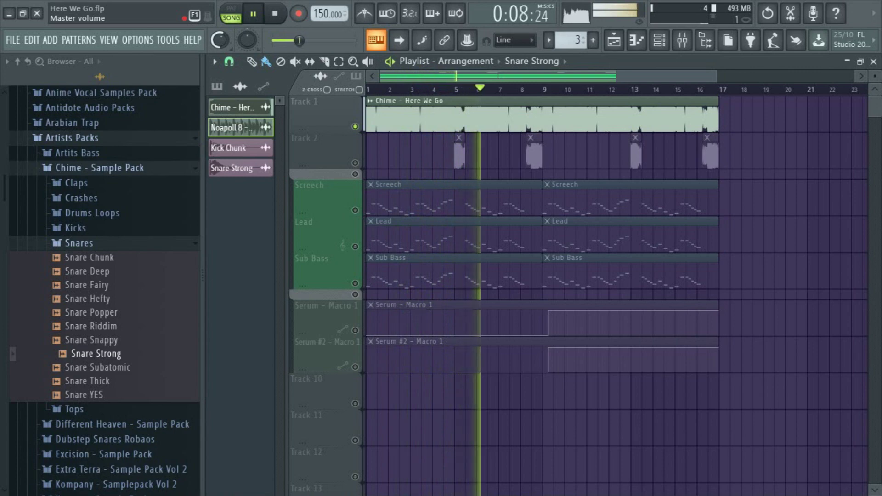
# Step: Listen through the Chime - Here We Go reference audio and stop playback
pyautogui.scroll(3, 304, 40)
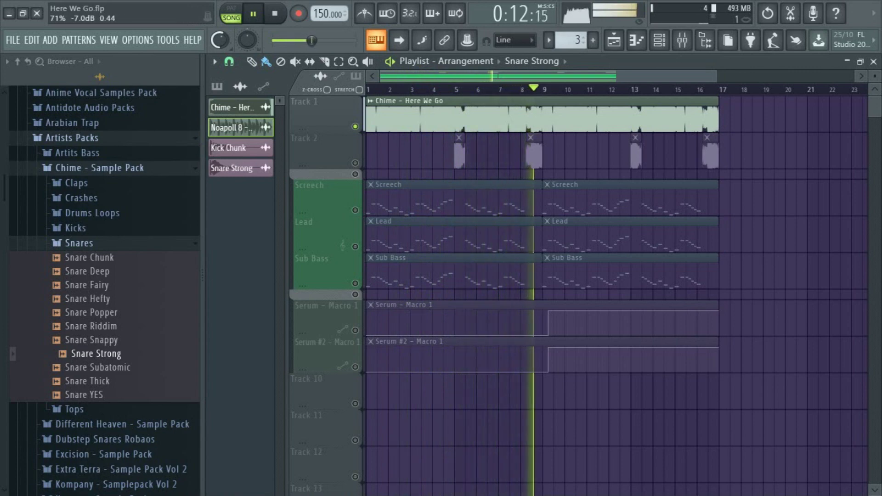
pyautogui.moveTo(310, 40); pyautogui.dragTo(317, 40)
pyautogui.scroll(3, 317, 40)
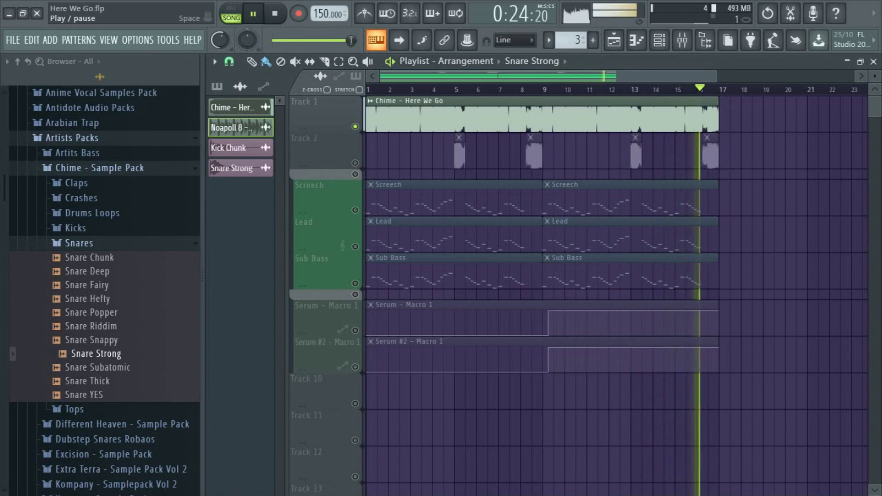
pyautogui.press('space')
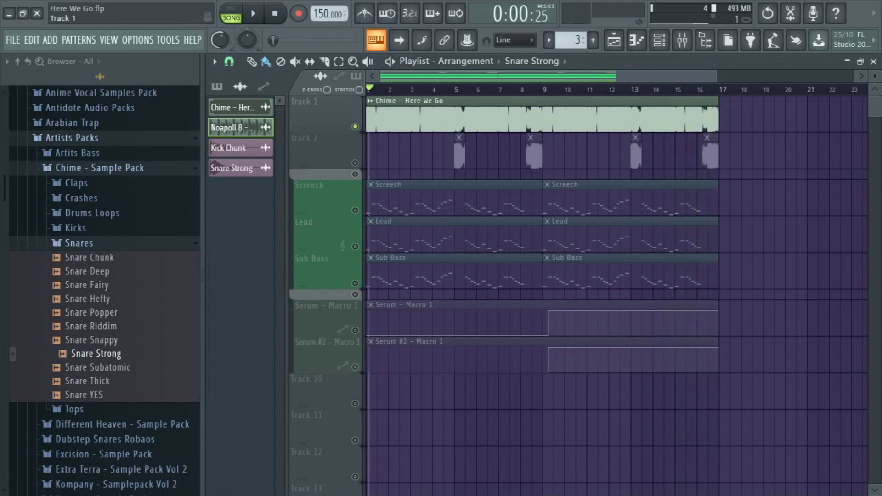
# Step: Unmute the remaining playlist tracks, mute the reference audio on Track 1, and play the arrangement
pyautogui.rightClick(356, 210)
pyautogui.rightClick(355, 210)
pyautogui.click(355, 126)
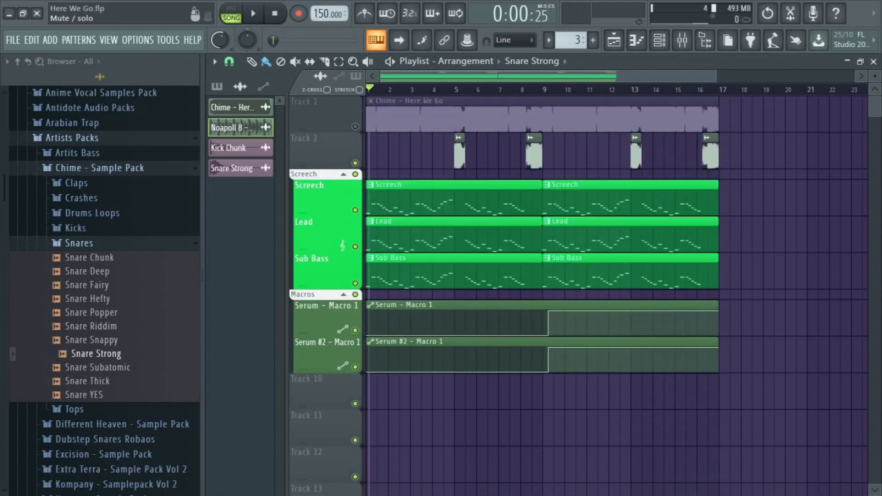
pyautogui.press('space')
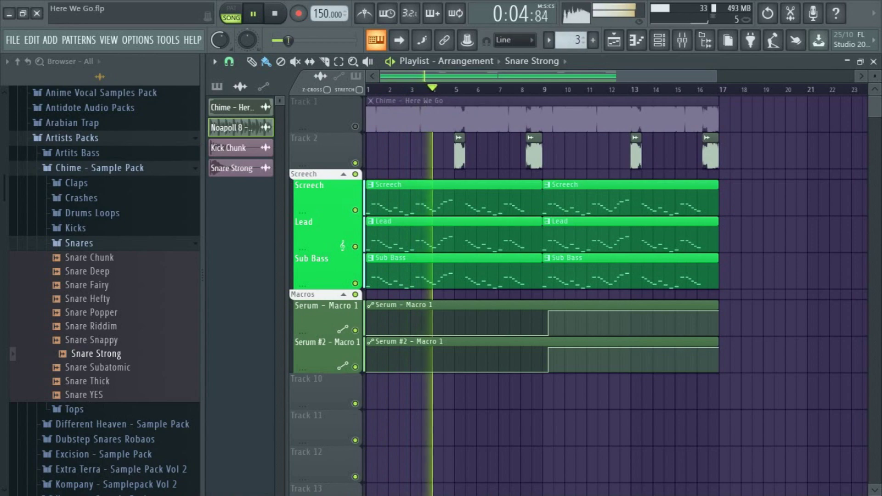
# Step: Examine the Screech pattern's notes in the piano roll during playback, return to the playlist and stop
pyautogui.doubleClick(428, 198)
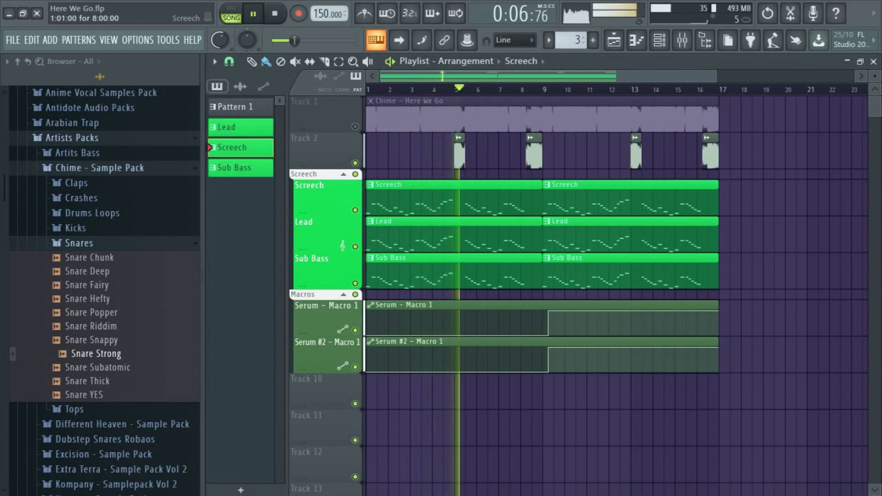
pyautogui.moveTo(413, 76); pyautogui.dragTo(352, 76)
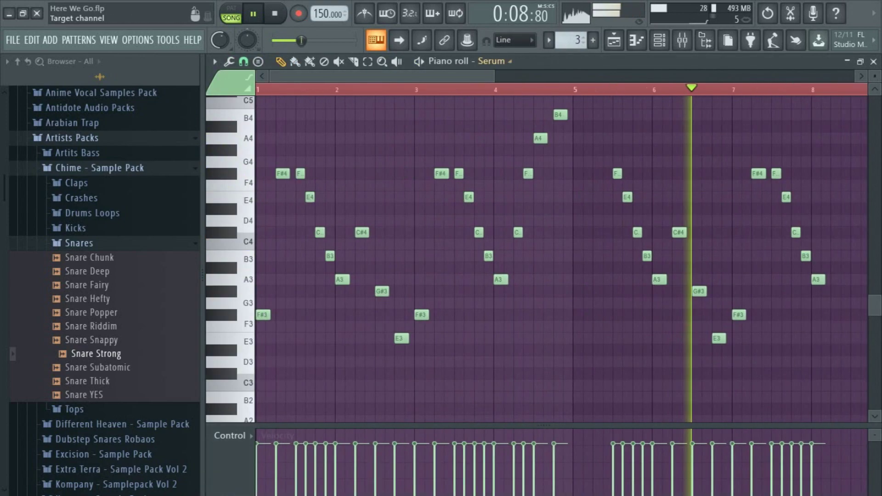
pyautogui.moveTo(495, 77); pyautogui.dragTo(587, 76)
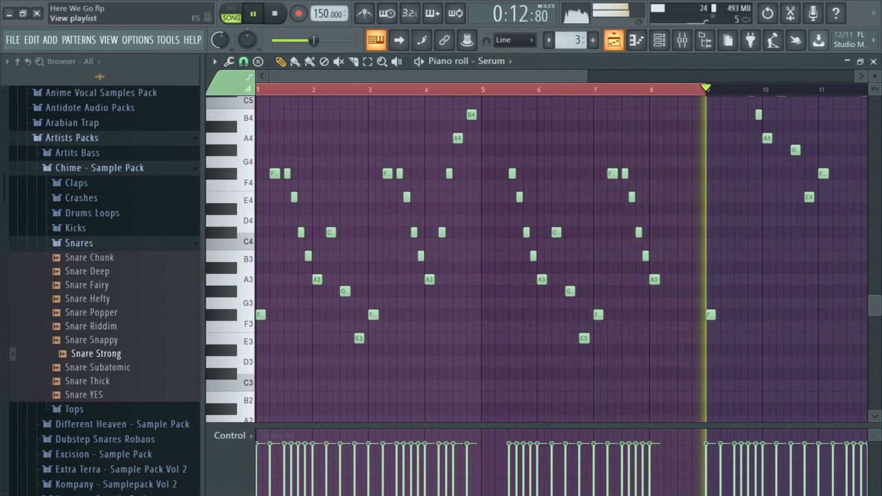
pyautogui.press('F5')
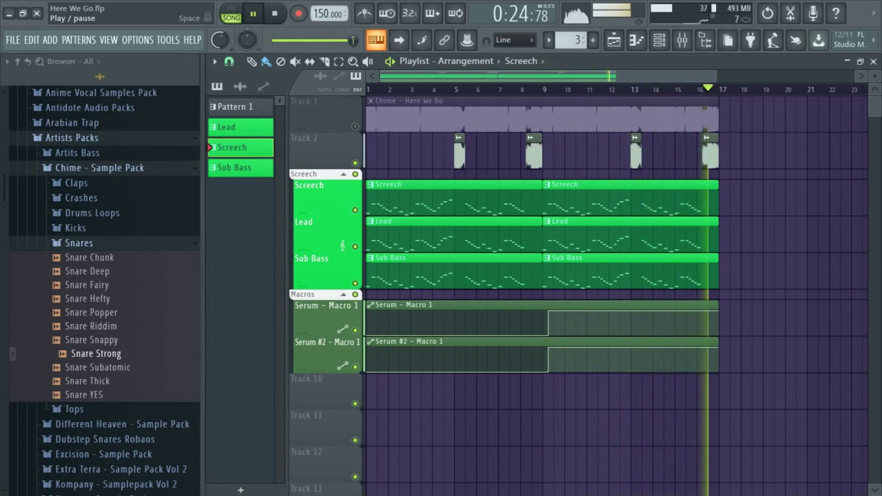
pyautogui.press('space')
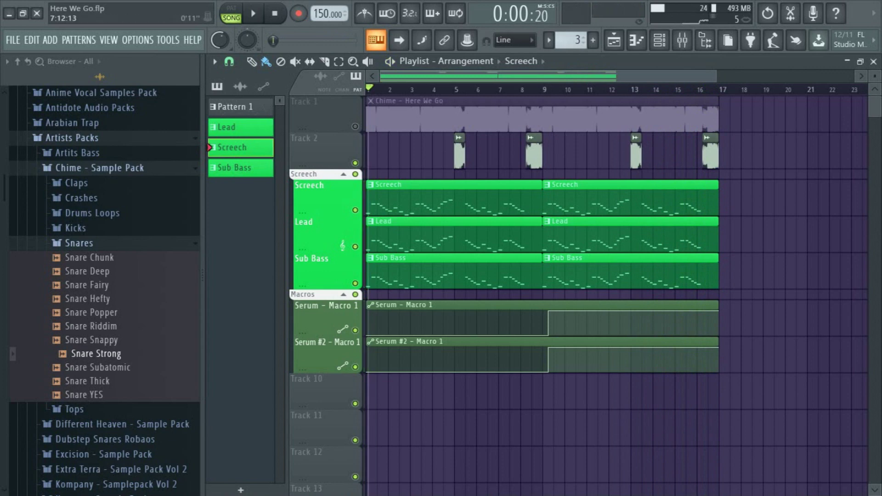
# Step: Open the Screech pattern's Serum instrument from the channel rack and review its oscillator and effects settings
pyautogui.press('F6')
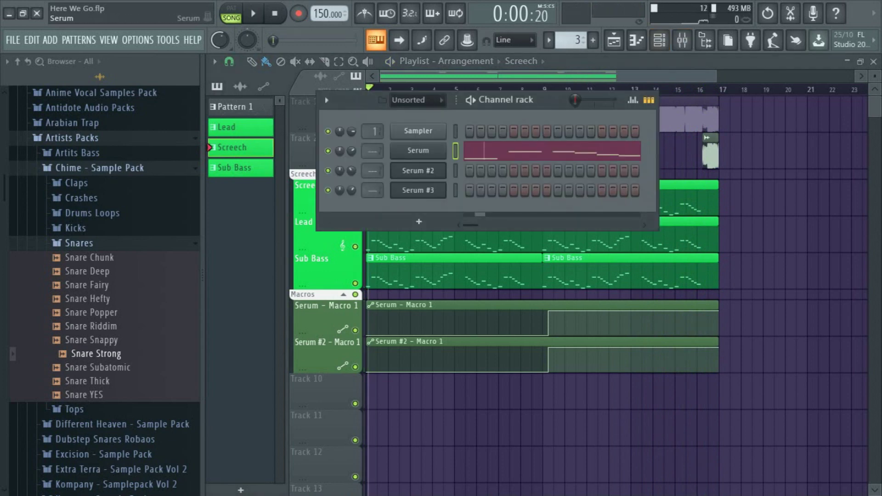
pyautogui.click(418, 150)
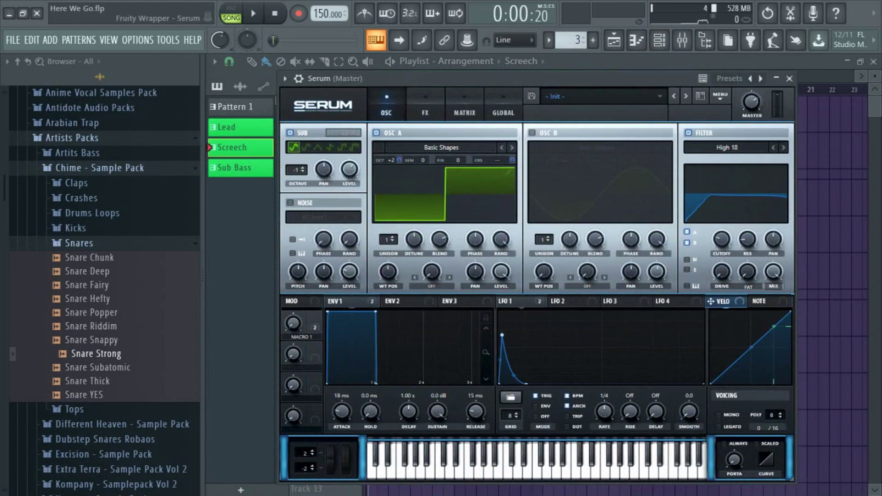
pyautogui.moveTo(460, 78); pyautogui.dragTo(441, 70)
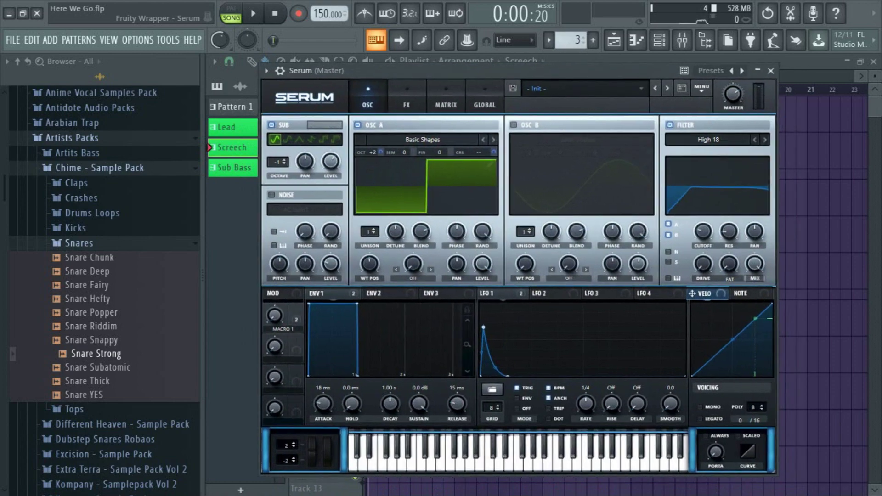
pyautogui.click(407, 104)
pyautogui.scroll(-1, 560, 200)
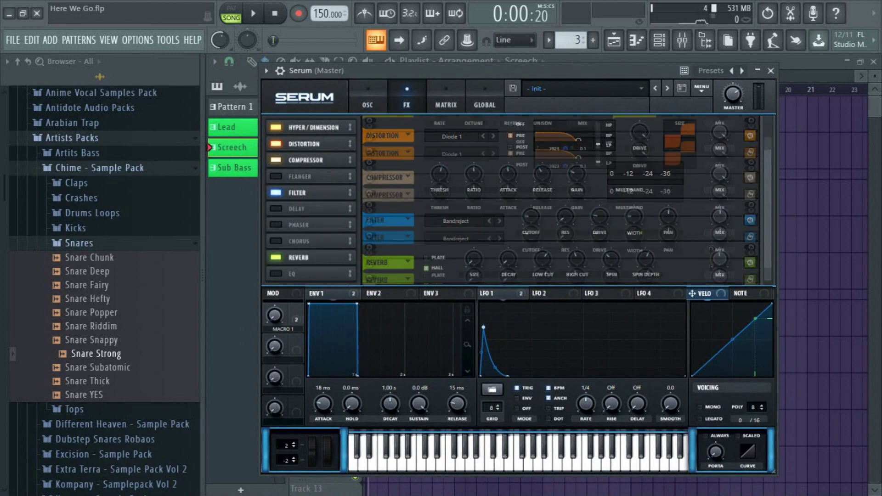
pyautogui.scroll(1, 561, 200)
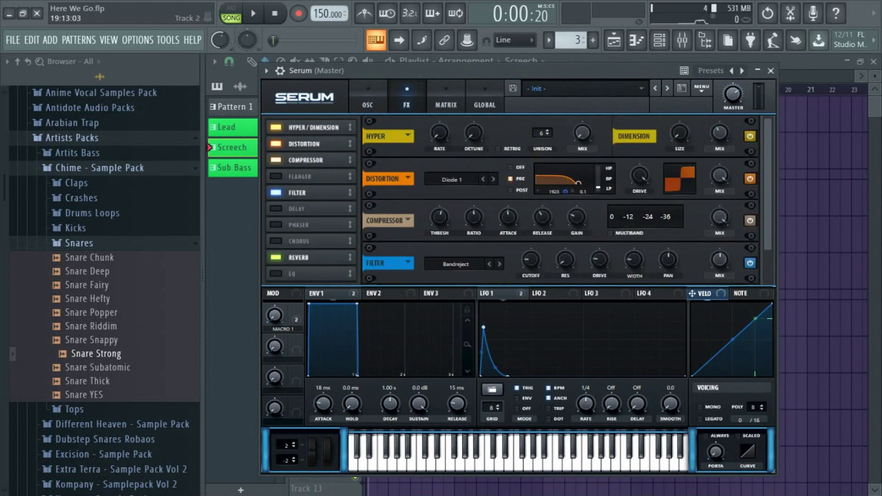
# Step: Return to the oscillator page and reset Serum to an initialized preset
pyautogui.click(367, 104)
pyautogui.click(702, 88)
pyautogui.click(731, 151)
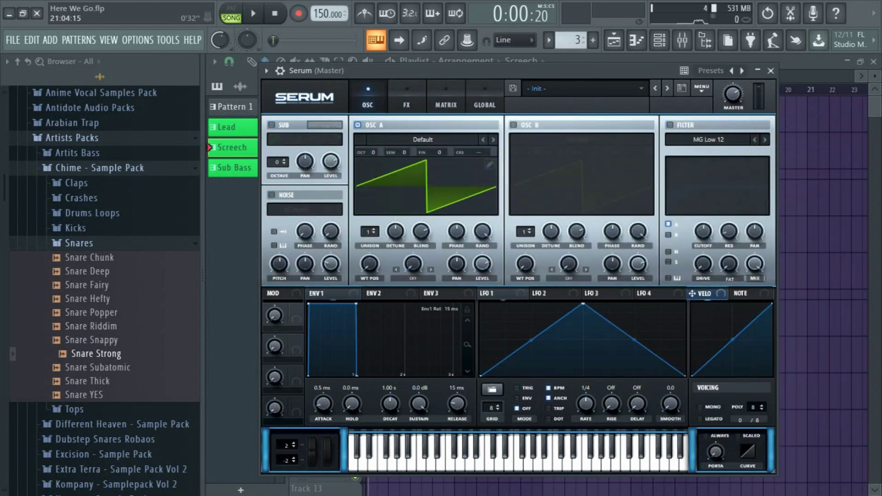
# Step: Give oscillator A the Basic Shapes wavetable at position 4, octave +2 and 100% level, and enable the sub oscillator at octave -1 and 60% level
pyautogui.click(422, 140)
pyautogui.moveTo(423, 113)
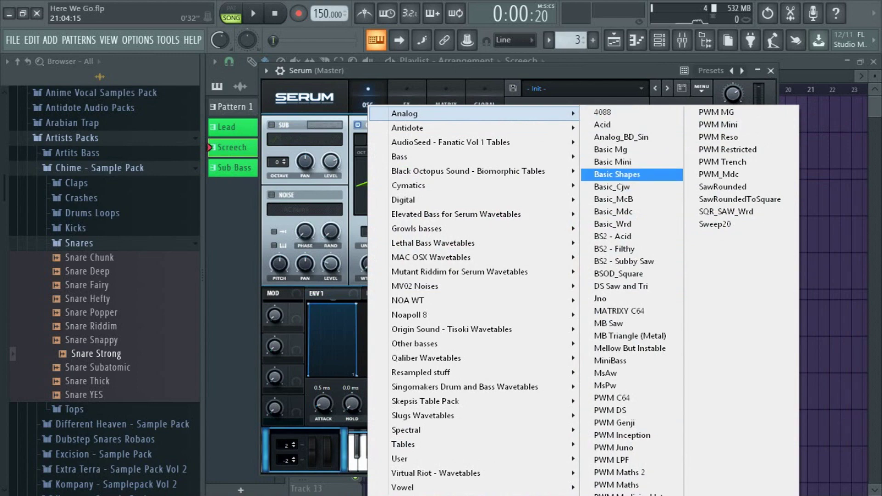
pyautogui.click(617, 174)
pyautogui.moveTo(369, 264); pyautogui.dragTo(369, 253)
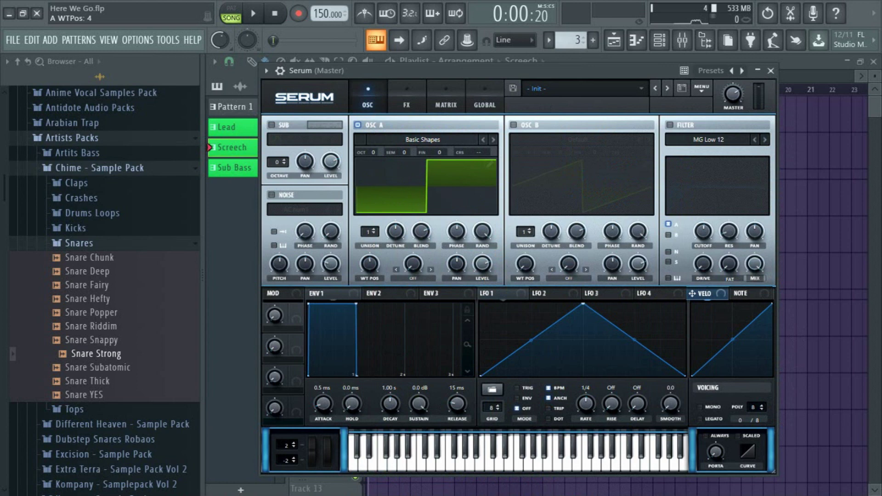
pyautogui.moveTo(374, 152); pyautogui.dragTo(373, 147)
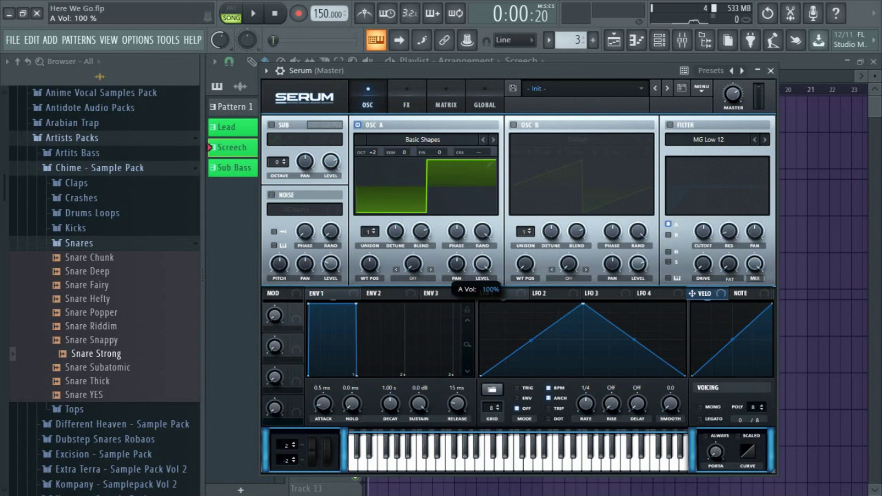
pyautogui.click(271, 125)
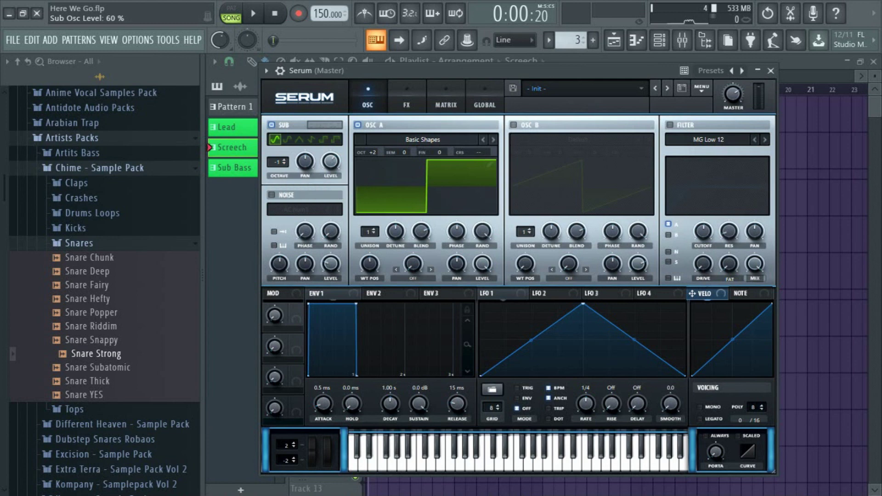
# Step: Mute the Serum #2 and Serum #3 channels, switch to pattern playback, and audition the Screech pattern
pyautogui.moveTo(441, 71); pyautogui.dragTo(790, 90)
pyautogui.click(328, 170)
pyautogui.click(328, 190)
pyautogui.click(231, 14)
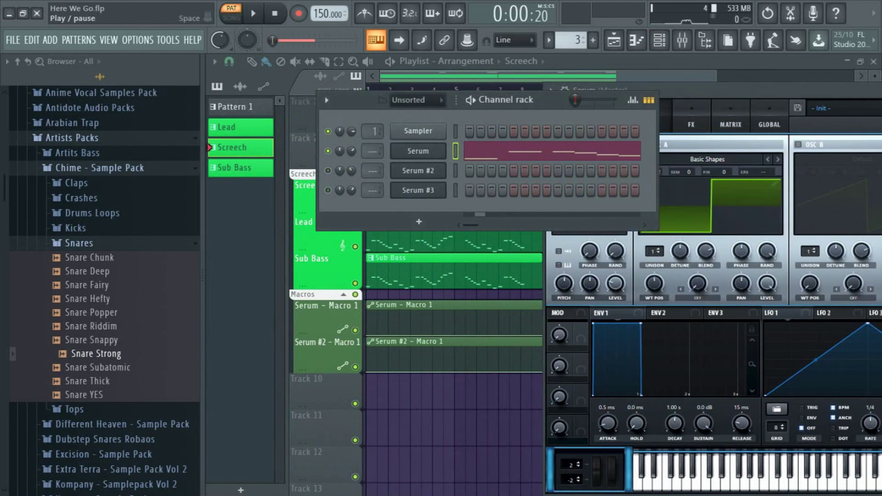
pyautogui.click(253, 14)
pyautogui.press('F6')
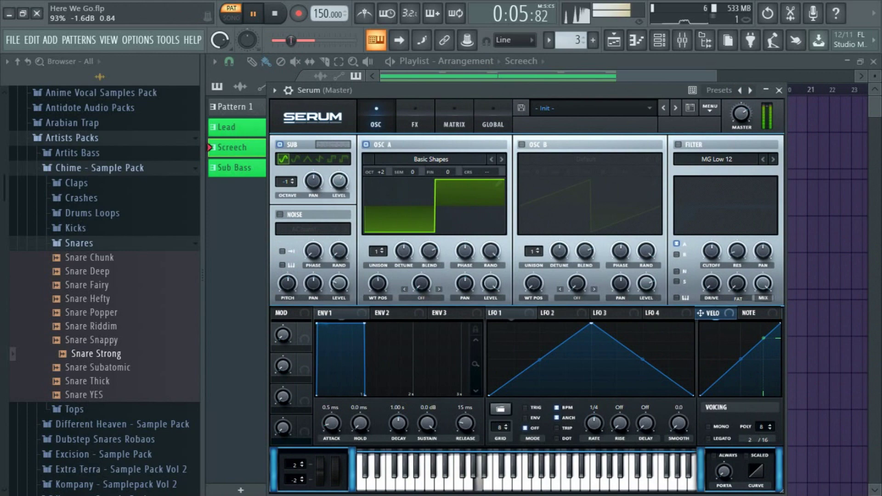
pyautogui.press('space')
# Step: Enable the filter with the High 18 type and set its cutoff to 63 Hz
pyautogui.moveTo(346, 90); pyautogui.dragTo(350, 62)
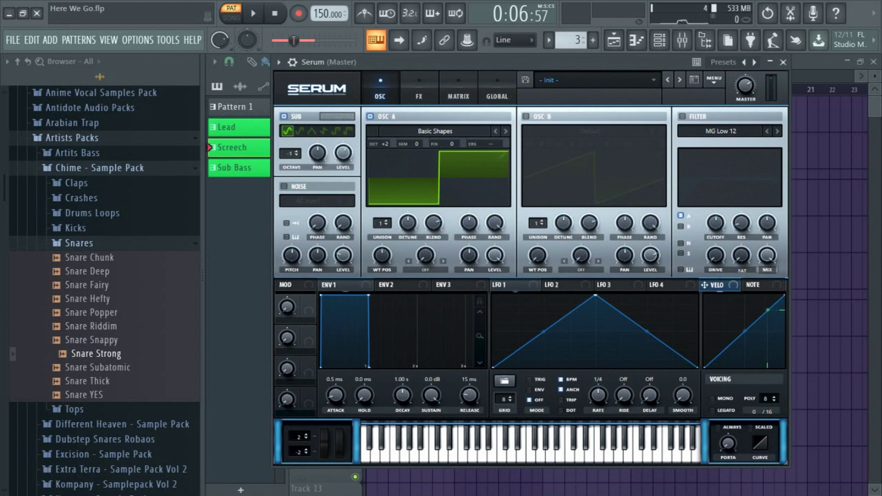
pyautogui.click(683, 116)
pyautogui.click(721, 131)
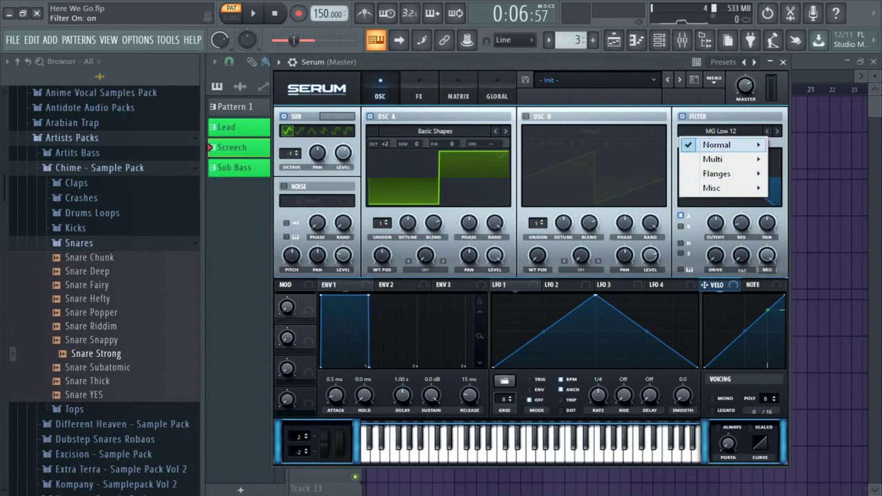
pyautogui.moveTo(726, 145)
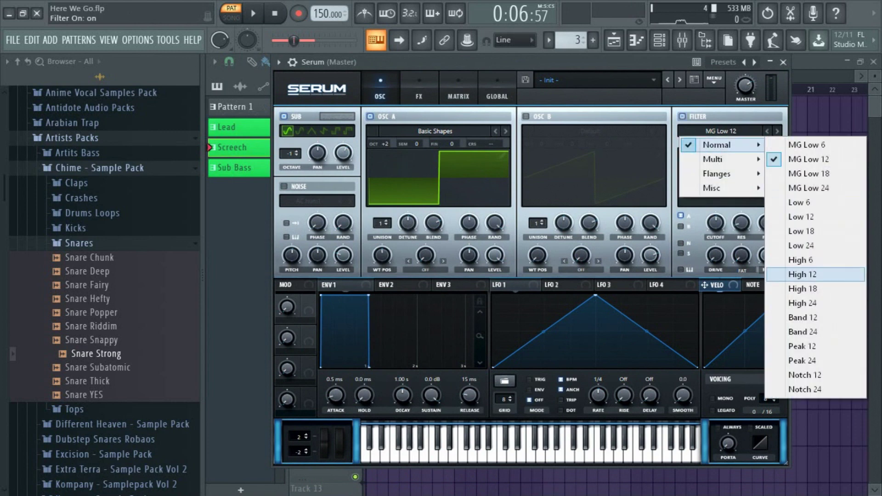
pyautogui.click(805, 289)
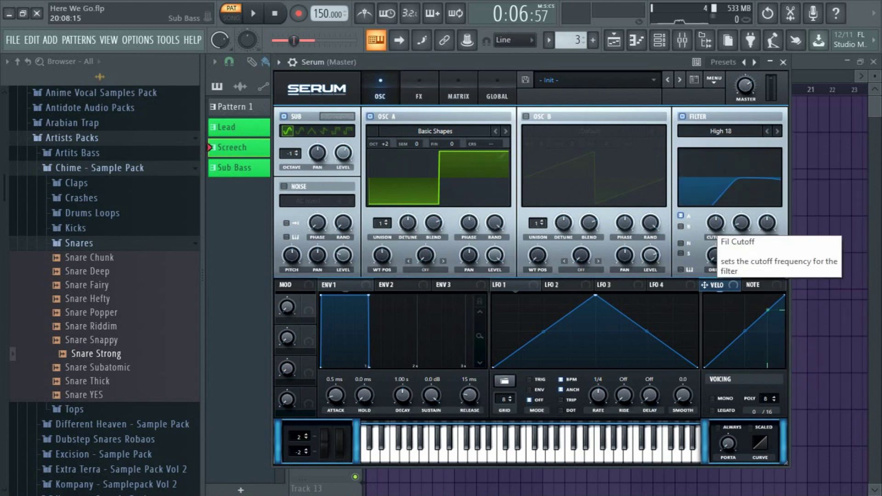
pyautogui.moveTo(716, 224); pyautogui.dragTo(715, 257)
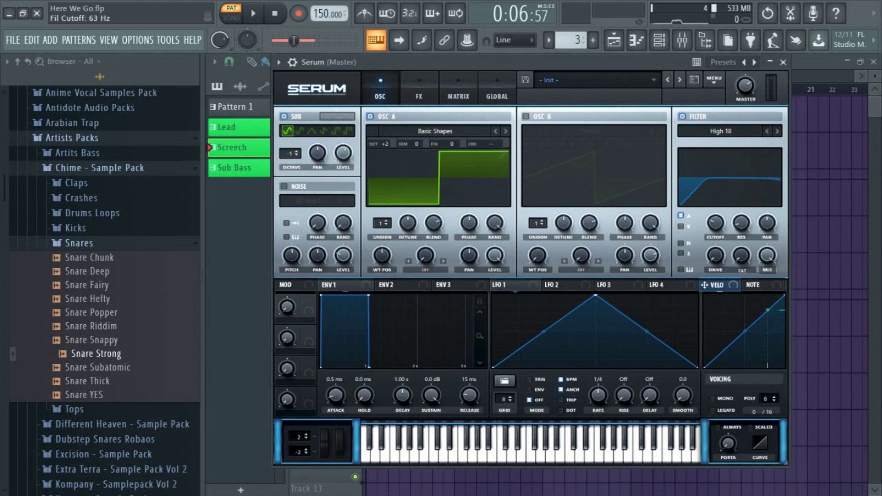
# Step: Raise the filter resonance to about 29% and fine-tune the cutoff to about 75 Hz
pyautogui.moveTo(742, 223); pyautogui.dragTo(741, 214)
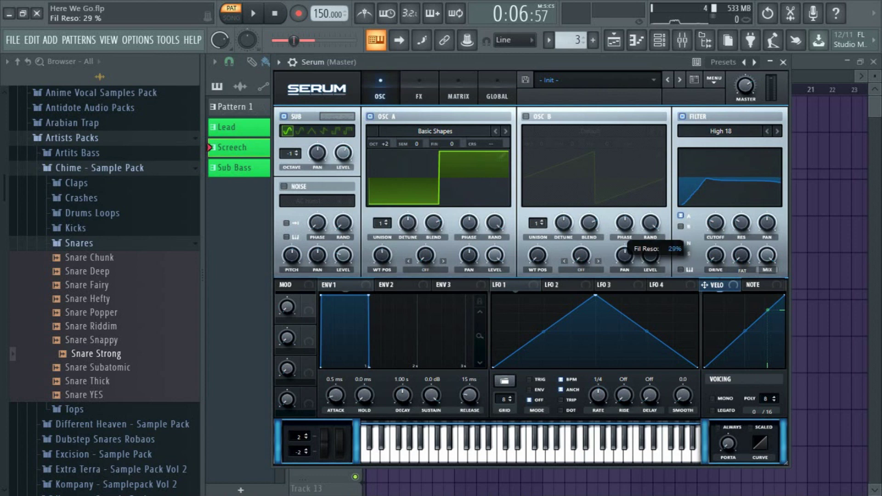
pyautogui.moveTo(742, 223); pyautogui.dragTo(742, 226)
pyautogui.click(715, 224)
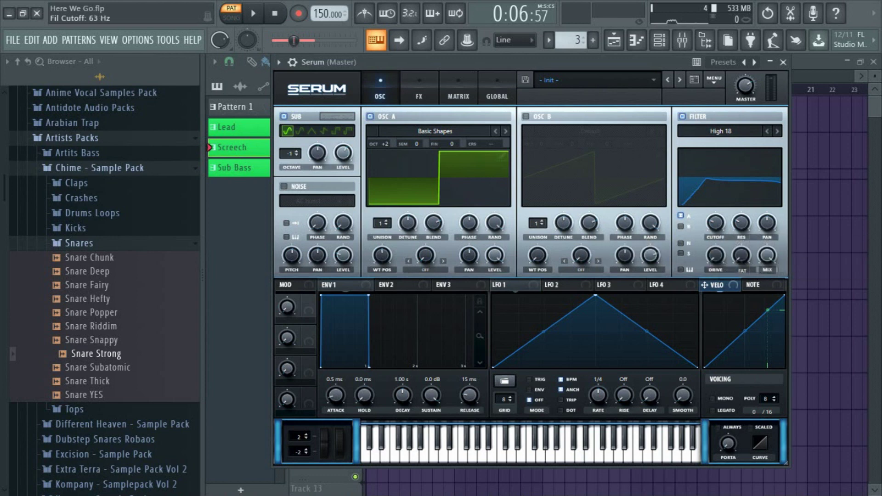
pyautogui.moveTo(716, 223); pyautogui.dragTo(716, 227)
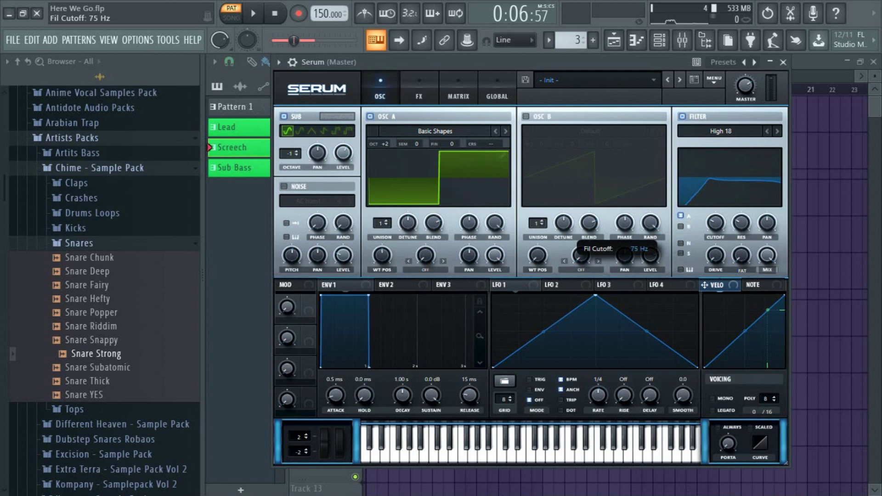
pyautogui.moveTo(715, 223); pyautogui.dragTo(741, 225)
pyautogui.click(741, 224)
pyautogui.click(716, 223)
pyautogui.click(715, 223)
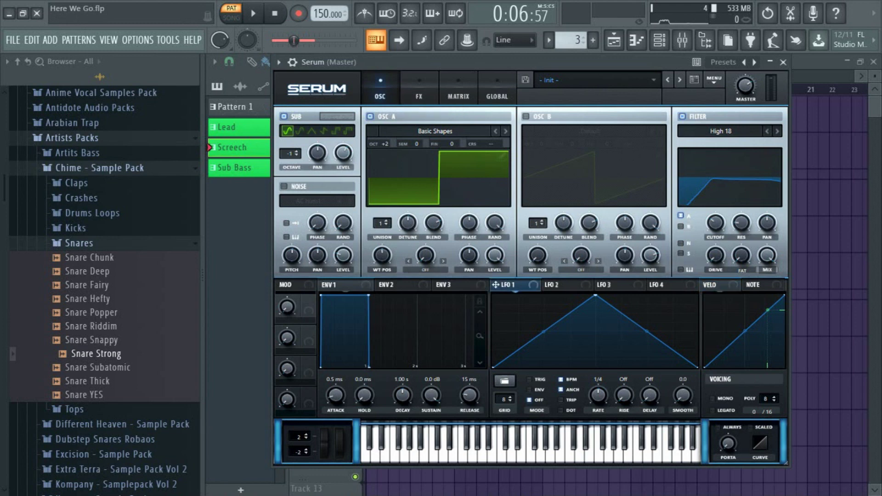
# Step: Reshape LFO 1 into a short spike at its start with a curved decay, and set its mode to TRIG
pyautogui.moveTo(595, 296); pyautogui.dragTo(501, 323)
pyautogui.doubleClick(545, 355)
pyautogui.moveTo(546, 355); pyautogui.dragTo(515, 368)
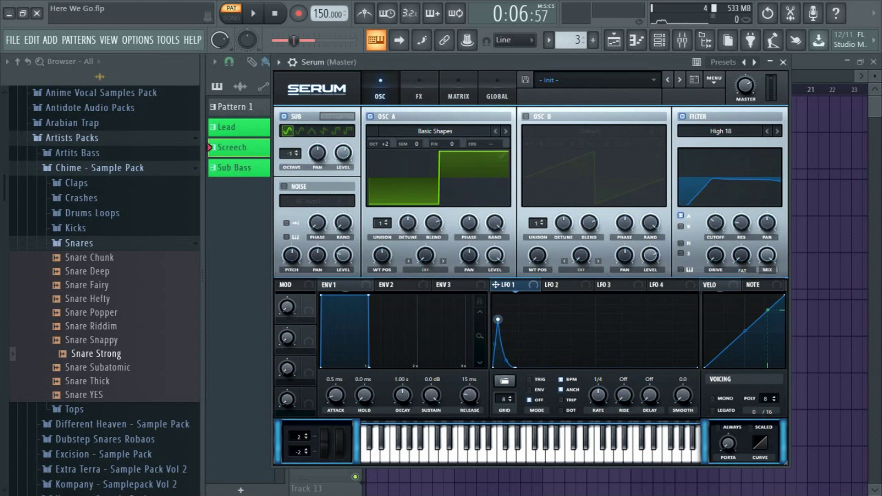
pyautogui.moveTo(516, 366); pyautogui.dragTo(520, 367)
# Step: Modulate oscillator A's coarse pitch with LFO 1 at an amount of -12, keeping the base coarse pitch at default, and audition the sound
pyautogui.moveTo(491, 144); pyautogui.dragTo(491, 138)
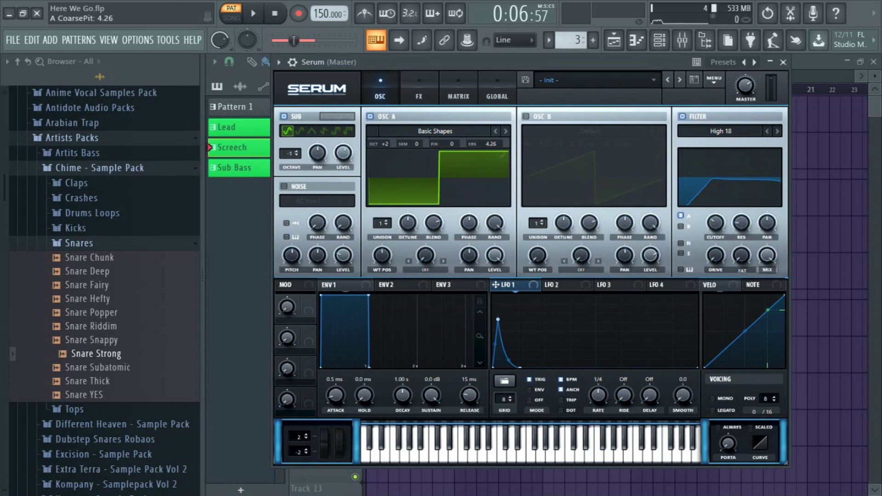
pyautogui.doubleClick(490, 144)
pyautogui.moveTo(506, 144); pyautogui.dragTo(506, 142)
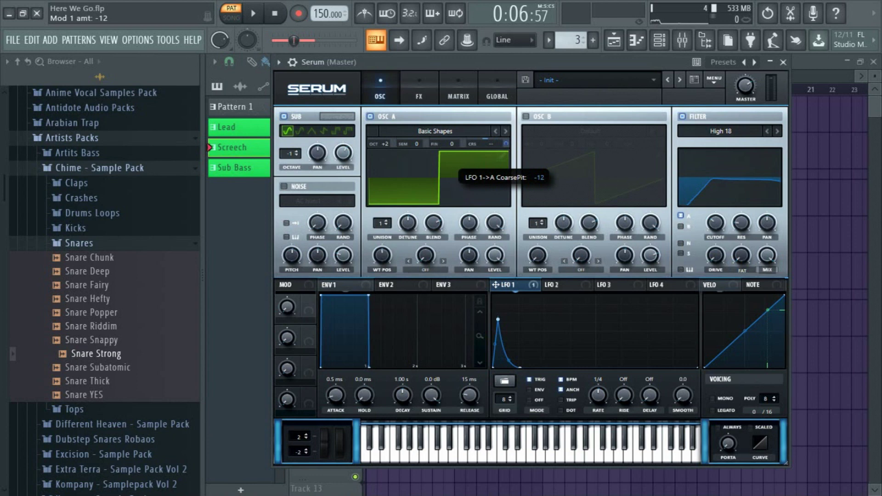
pyautogui.press('space')
pyautogui.press('space')
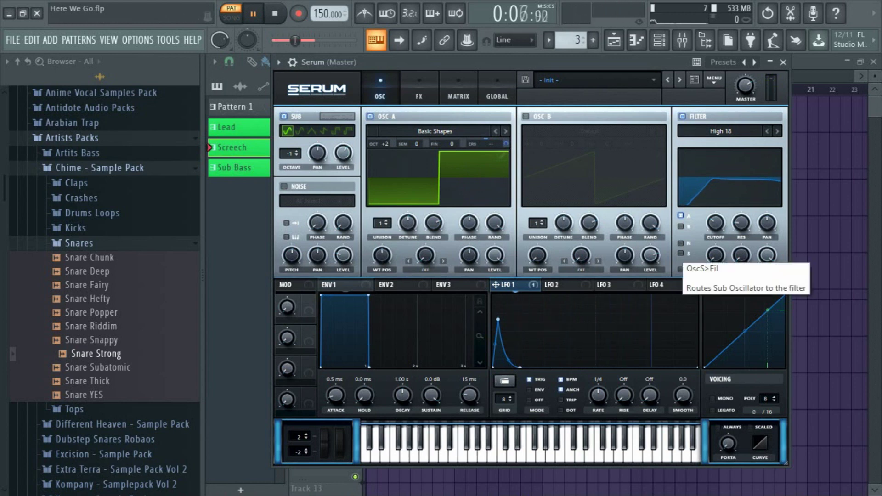
# Step: Try routing the sub oscillator through the filter while the pattern plays
pyautogui.click(681, 253)
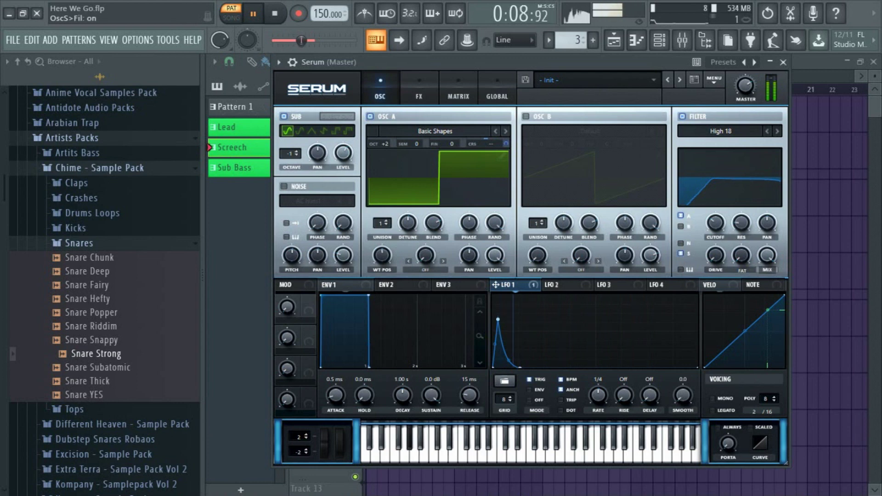
pyautogui.press('space')
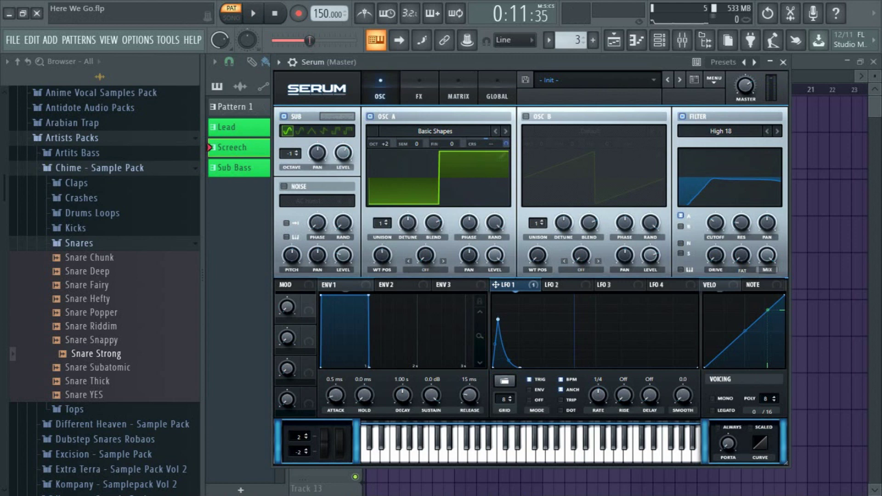
# Step: Set envelope 1's attack to 12 ms and audition the pattern
pyautogui.moveTo(336, 396); pyautogui.dragTo(335, 391)
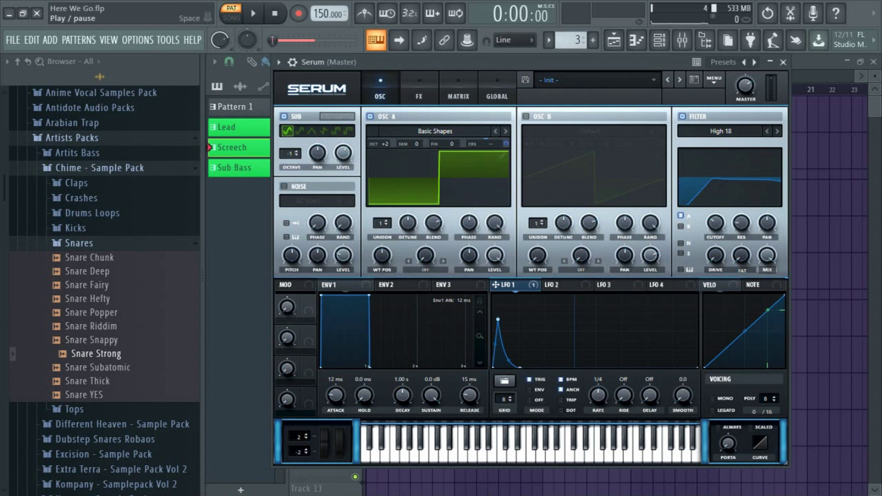
pyautogui.press('space')
pyautogui.press('space')
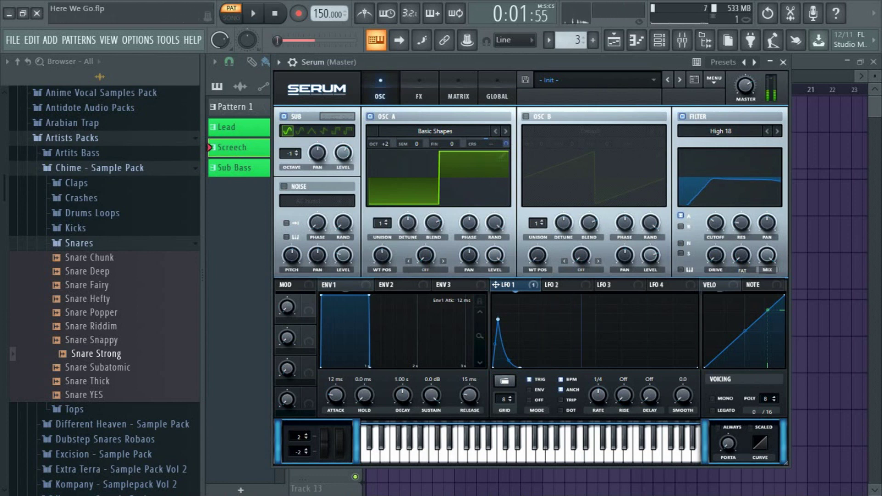
pyautogui.click(419, 89)
pyautogui.click(289, 119)
pyautogui.click(289, 119)
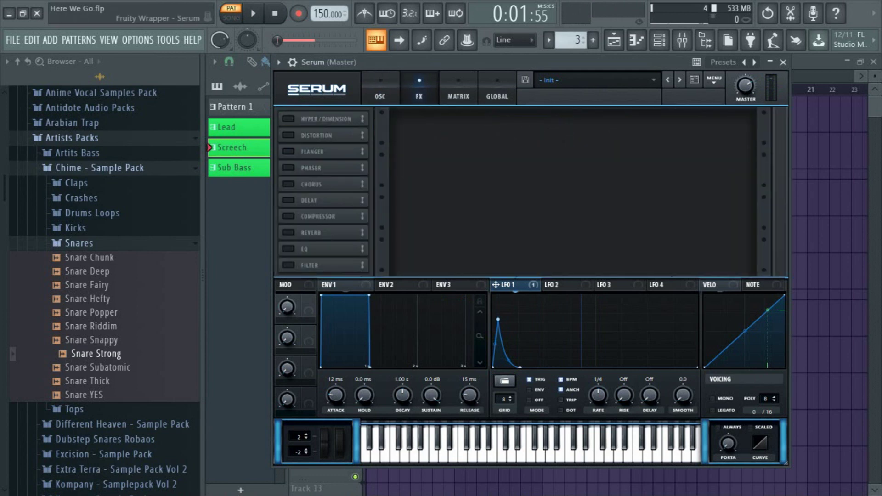
pyautogui.click(380, 88)
# Step: Replay the screech pattern from its start to listen to the sound without effects
pyautogui.click(275, 14)
pyautogui.press('space')
pyautogui.press('space')
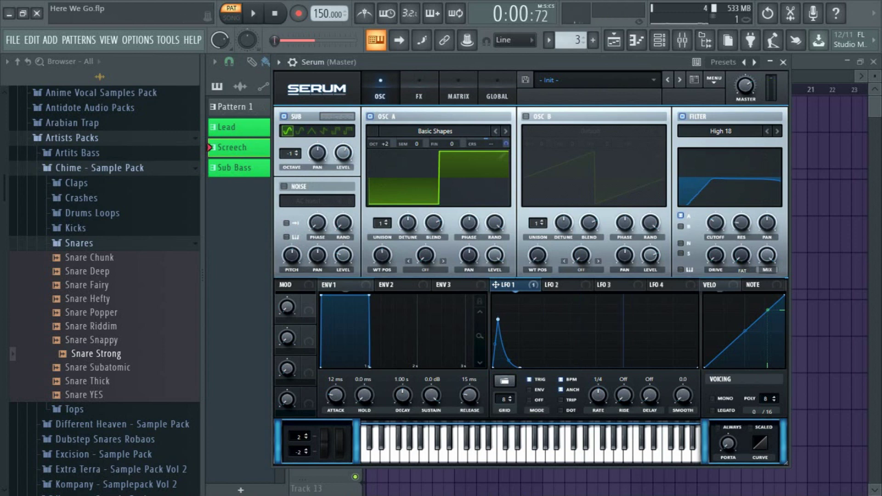
# Step: Enable the Hyper/Dimension effect in the effects rack
pyautogui.click(419, 92)
pyautogui.click(289, 119)
pyautogui.click(288, 119)
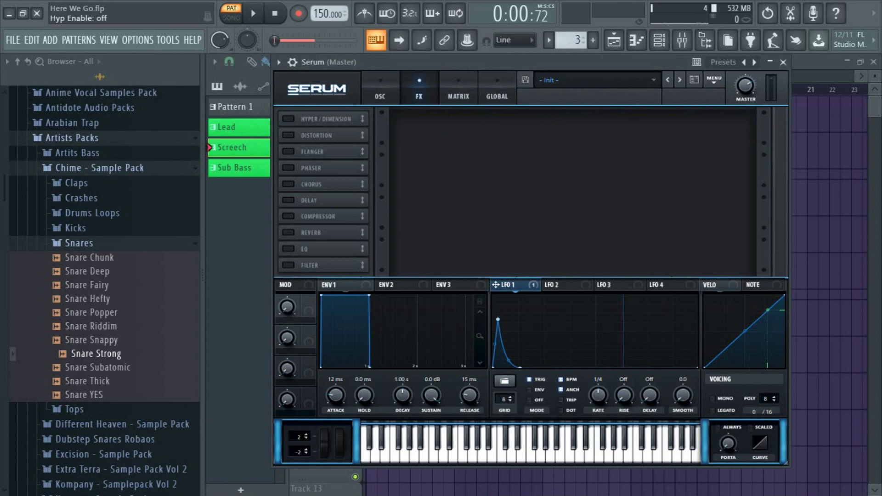
pyautogui.click(288, 119)
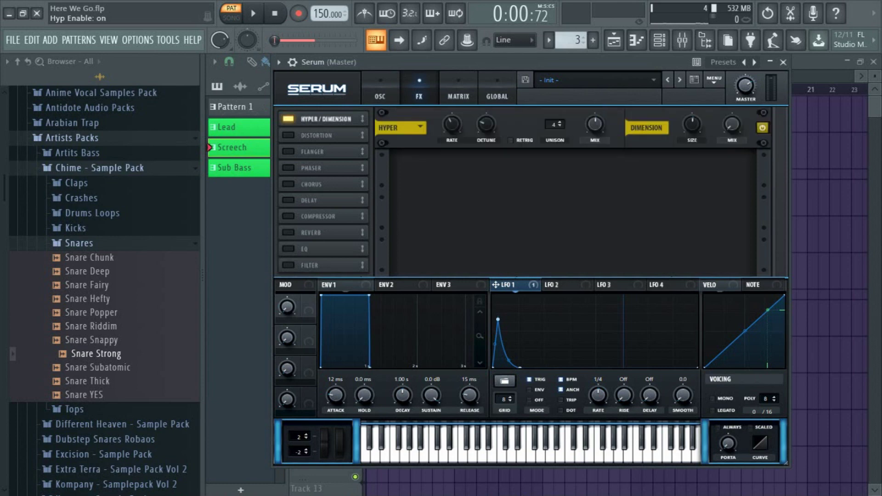
pyautogui.click(288, 135)
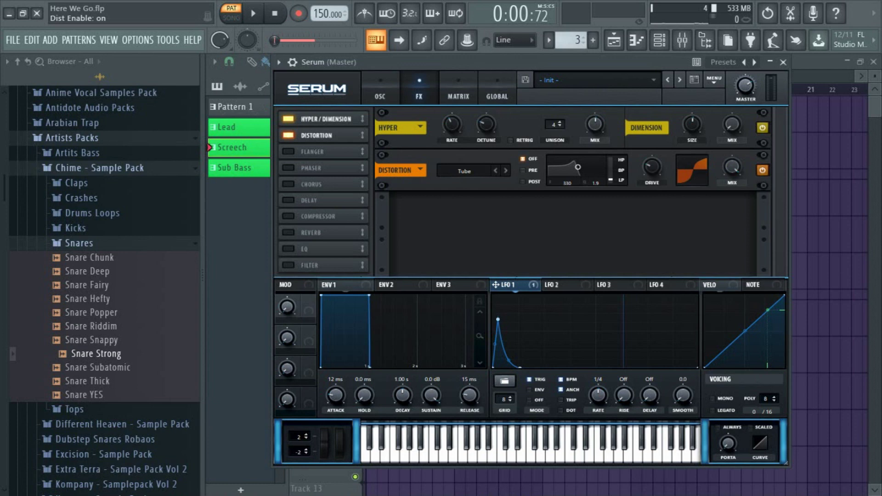
pyautogui.click(289, 216)
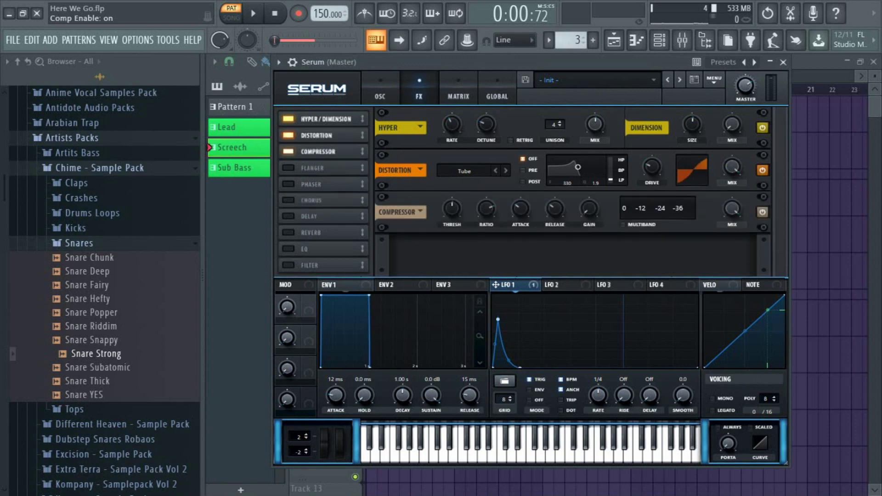
pyautogui.click(288, 265)
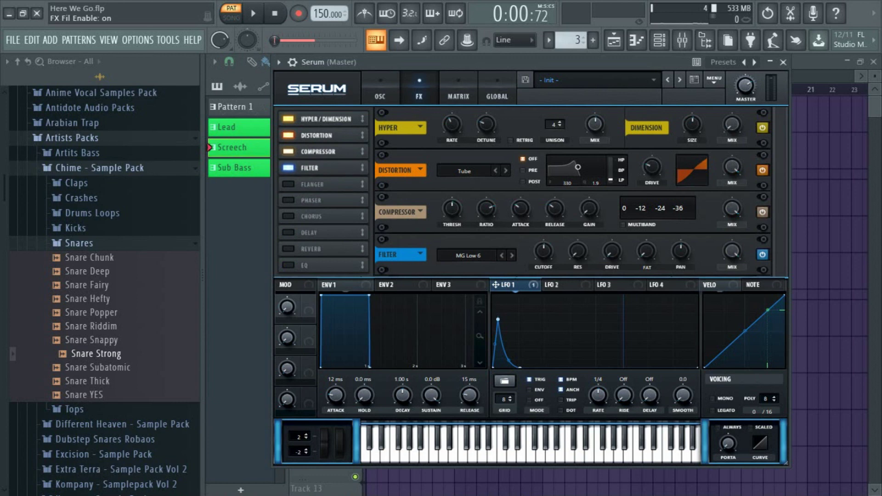
pyautogui.click(288, 135)
pyautogui.click(288, 249)
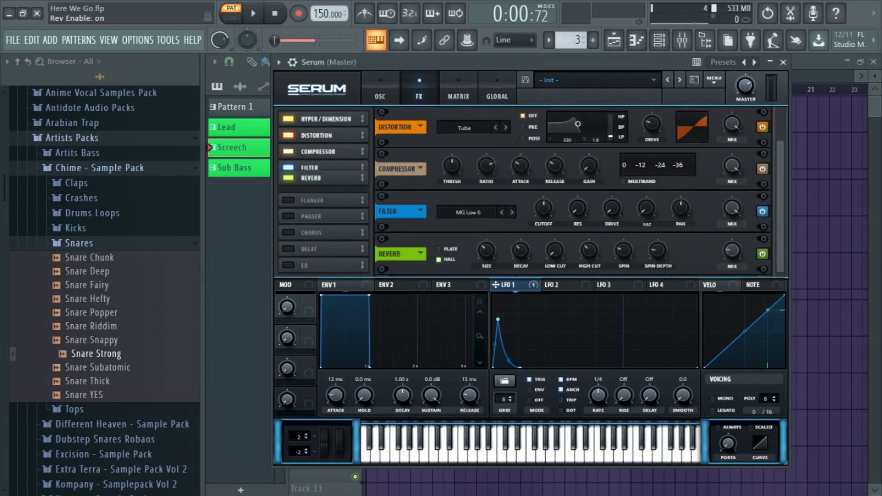
pyautogui.click(288, 184)
pyautogui.click(288, 168)
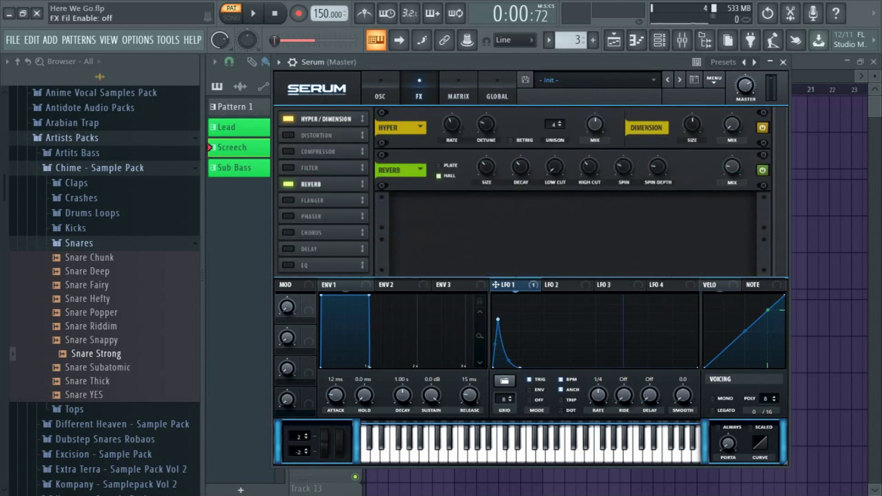
pyautogui.click(288, 151)
# Step: Adjust the Dimension mix and size, and turn the Hyper mix down
pyautogui.moveTo(732, 125); pyautogui.dragTo(692, 173)
pyautogui.moveTo(595, 125); pyautogui.dragTo(595, 172)
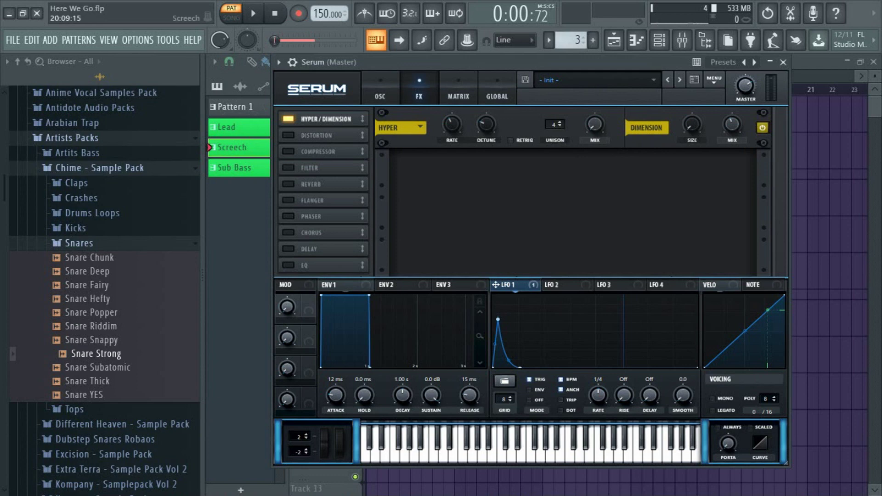
# Step: Enable Distortion with the Diode 1 type and set its drive to 100%
pyautogui.click(289, 135)
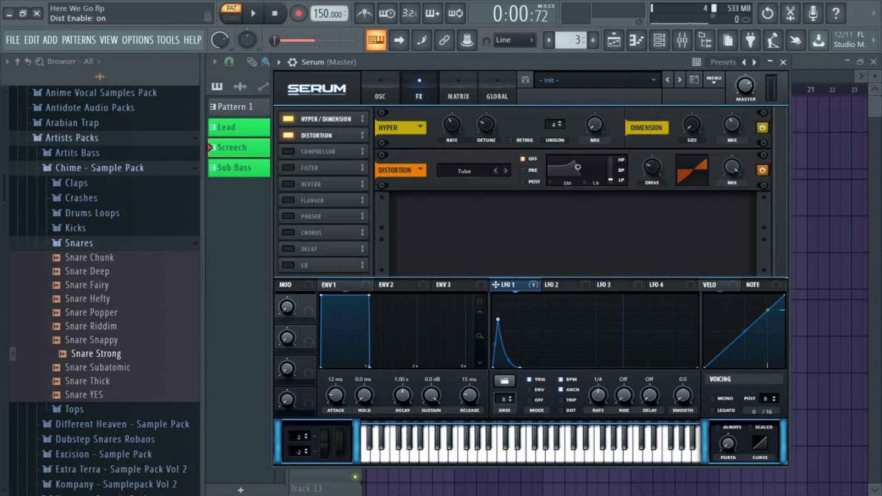
pyautogui.click(465, 171)
pyautogui.click(473, 227)
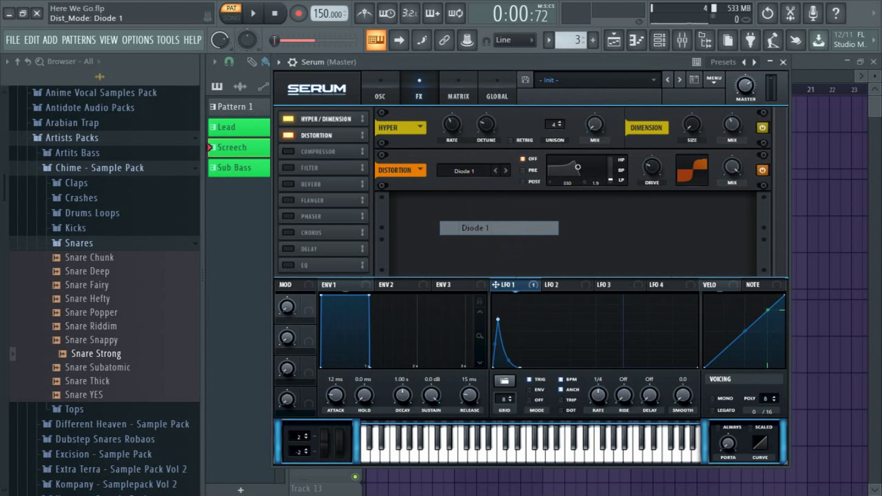
pyautogui.moveTo(652, 167); pyautogui.dragTo(652, 140)
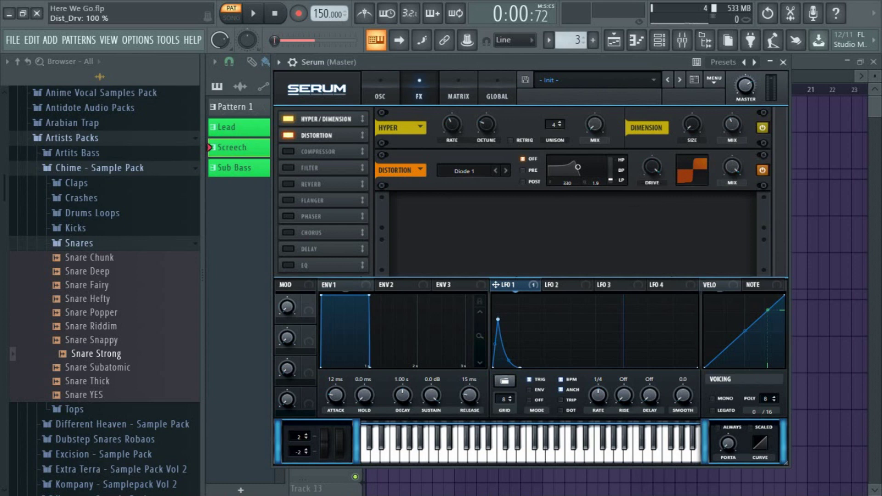
# Step: Set the distortion's filter to PRE at about 3580 Hz with bandwidth 0.1, and modulate its frequency with envelope 1 by -13
pyautogui.click(524, 170)
pyautogui.moveTo(578, 168); pyautogui.dragTo(595, 174)
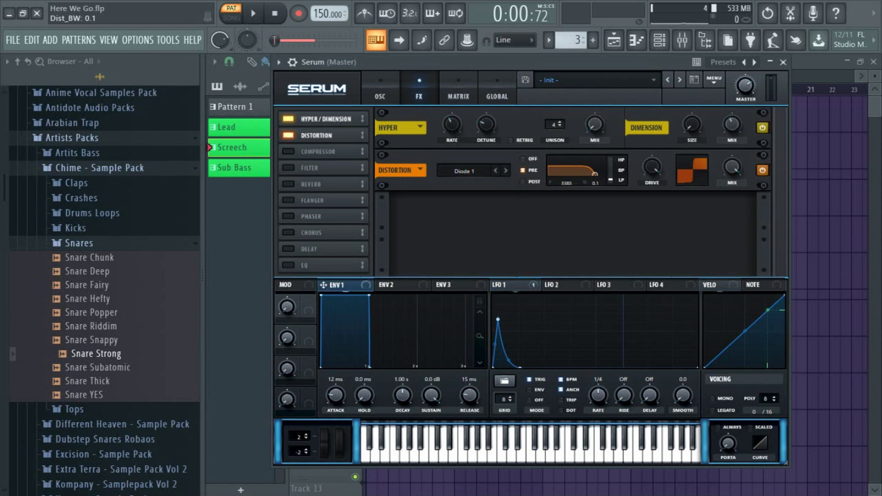
pyautogui.moveTo(336, 285); pyautogui.dragTo(578, 195)
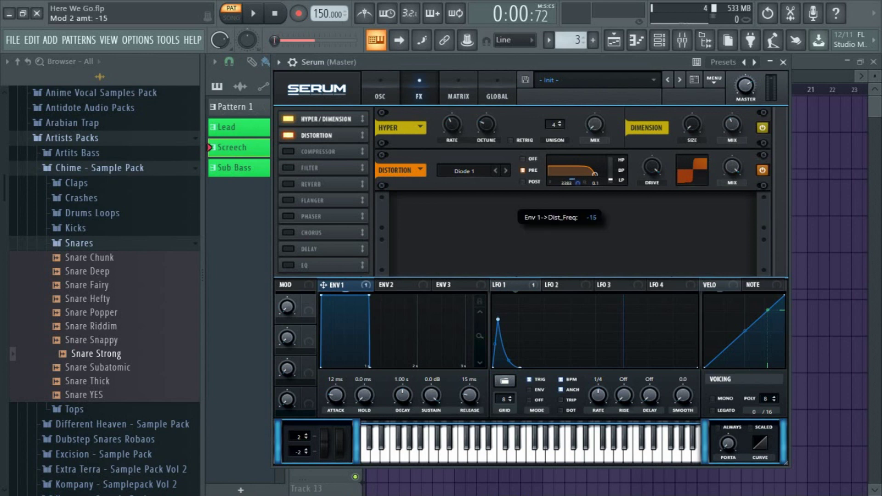
pyautogui.moveTo(577, 197)
pyautogui.mouseDown()
pyautogui.moveTo(578, 172)
pyautogui.moveTo(578, 192)
pyautogui.mouseUp()
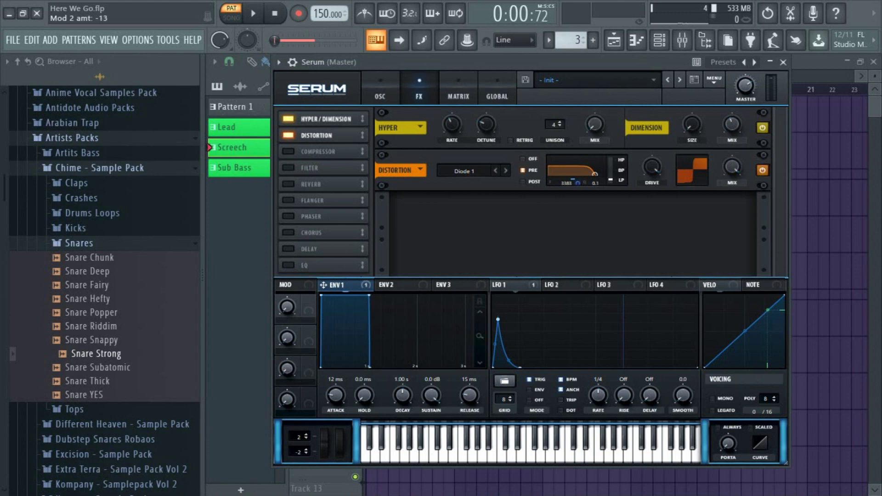
# Step: Set the distortion filter to about 1320 Hz with bandwidth 0.3, set its envelope 1 modulation to 22, and audition the pattern
pyautogui.click(275, 14)
pyautogui.press('space')
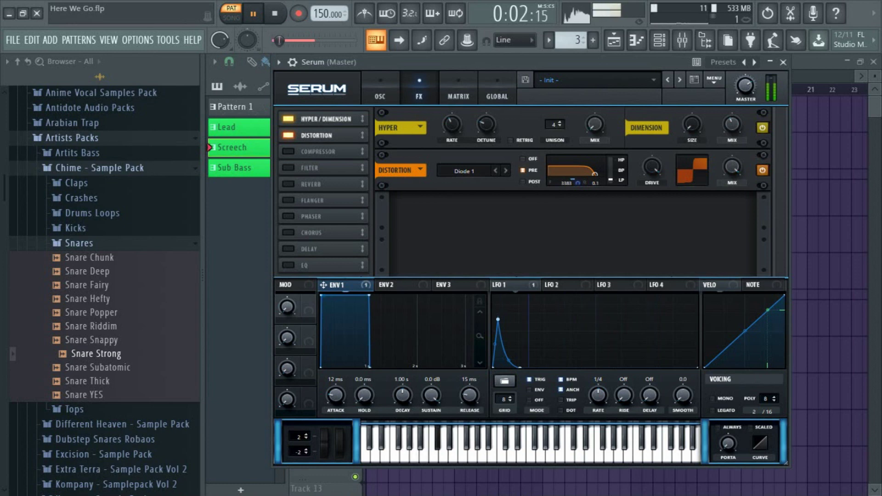
pyautogui.moveTo(595, 175)
pyautogui.mouseDown()
pyautogui.moveTo(600, 169)
pyautogui.moveTo(578, 180)
pyautogui.moveTo(578, 167)
pyautogui.moveTo(598, 169)
pyautogui.moveTo(588, 172)
pyautogui.mouseUp()
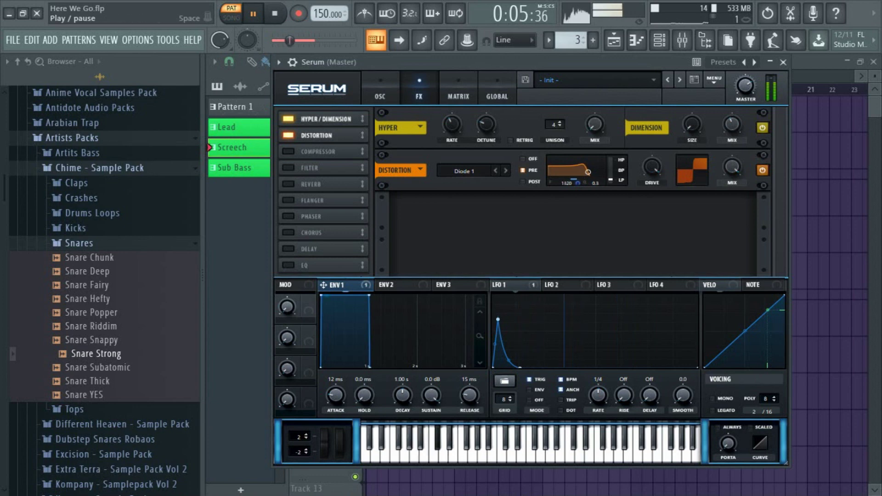
pyautogui.press('space')
pyautogui.moveTo(578, 183); pyautogui.dragTo(579, 179)
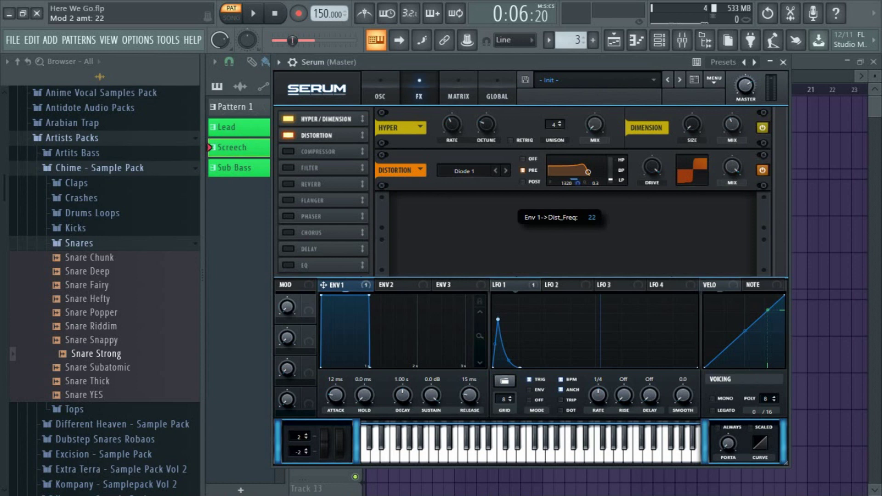
pyautogui.click(275, 13)
pyautogui.click(253, 13)
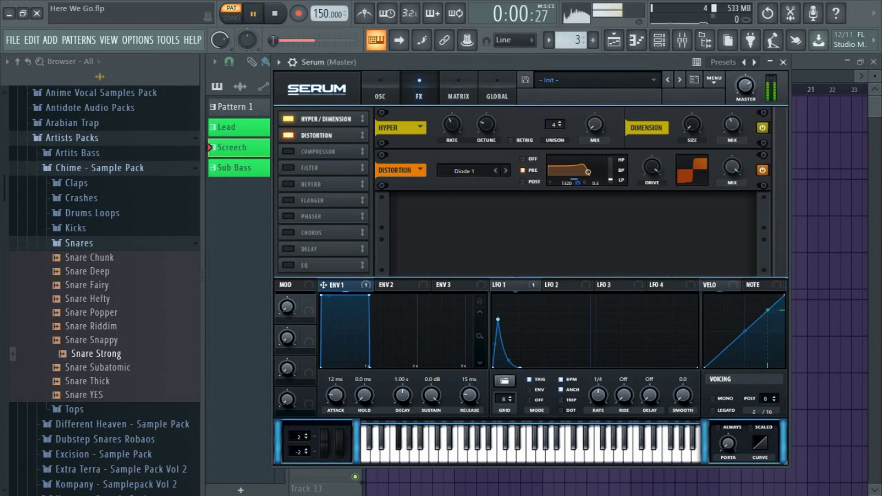
pyautogui.press('space')
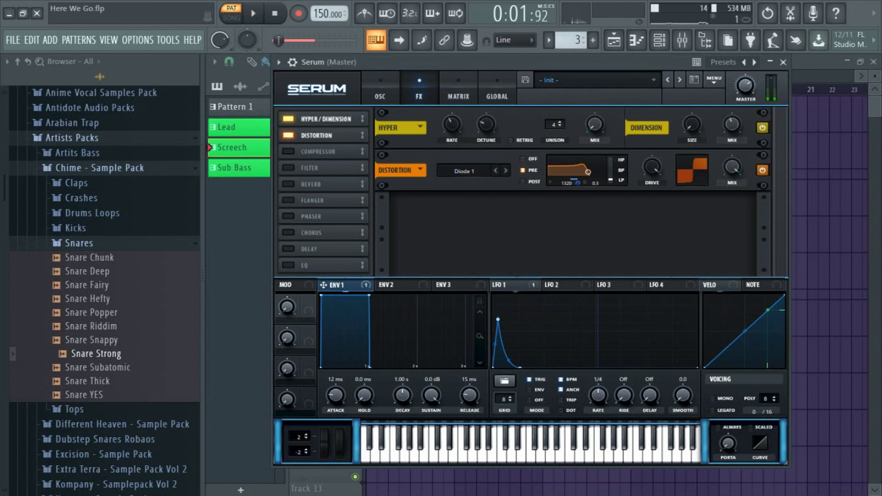
# Step: Enable the Compressor, raise its gain, and adjust its release and ratio
pyautogui.click(289, 151)
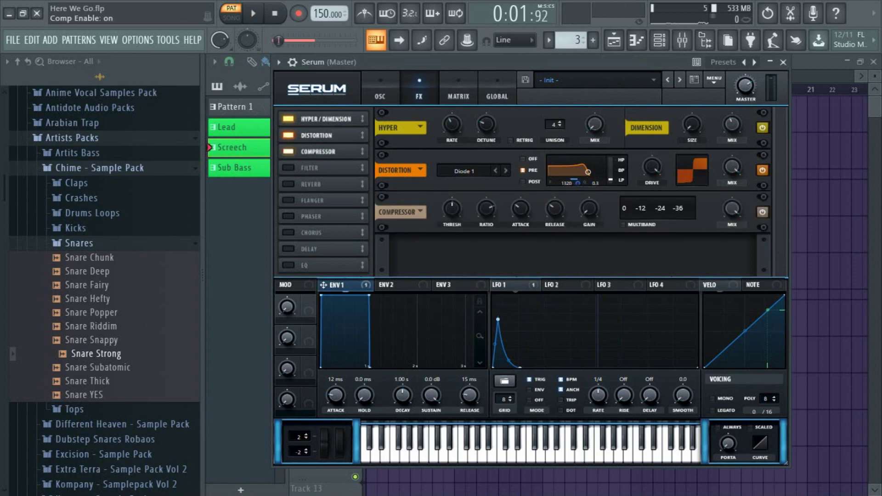
pyautogui.moveTo(589, 209)
pyautogui.mouseDown()
pyautogui.moveTo(590, 180)
pyautogui.moveTo(589, 205)
pyautogui.mouseUp()
pyautogui.moveTo(555, 209); pyautogui.dragTo(487, 207)
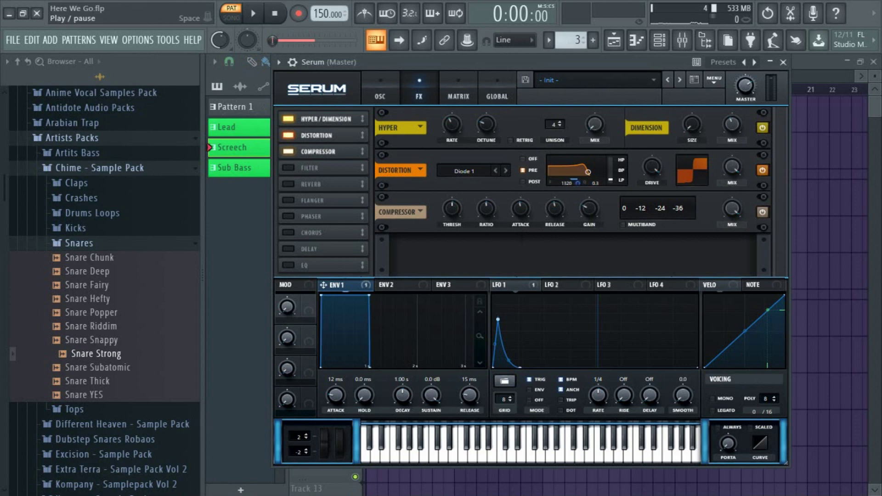
# Step: Retune the distortion filter to about 2114 Hz with bandwidth 0.1 while the pattern plays
pyautogui.press('space')
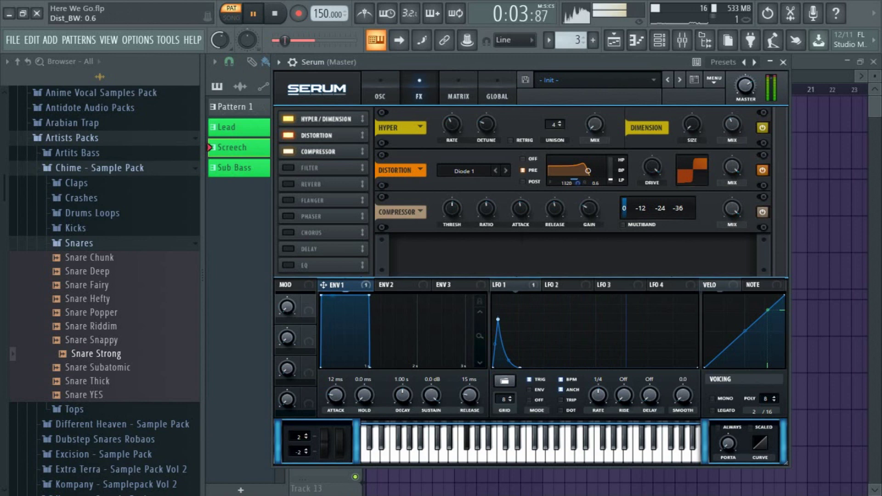
pyautogui.press('space')
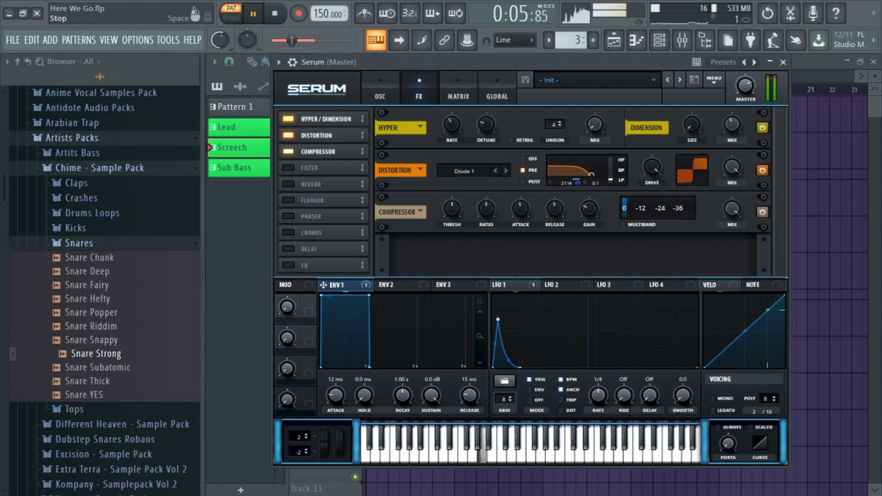
# Step: Enable the effects rack's Filter and set its type to Bandreject
pyautogui.click(288, 168)
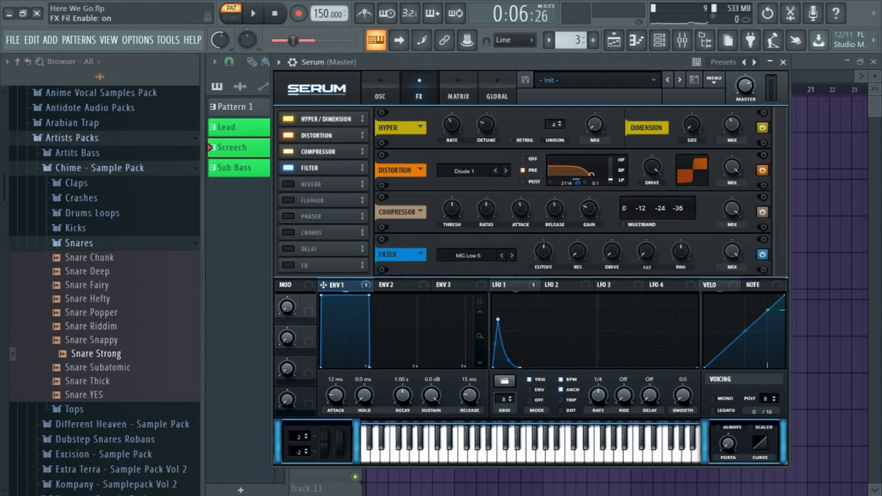
pyautogui.click(469, 256)
pyautogui.moveTo(474, 312)
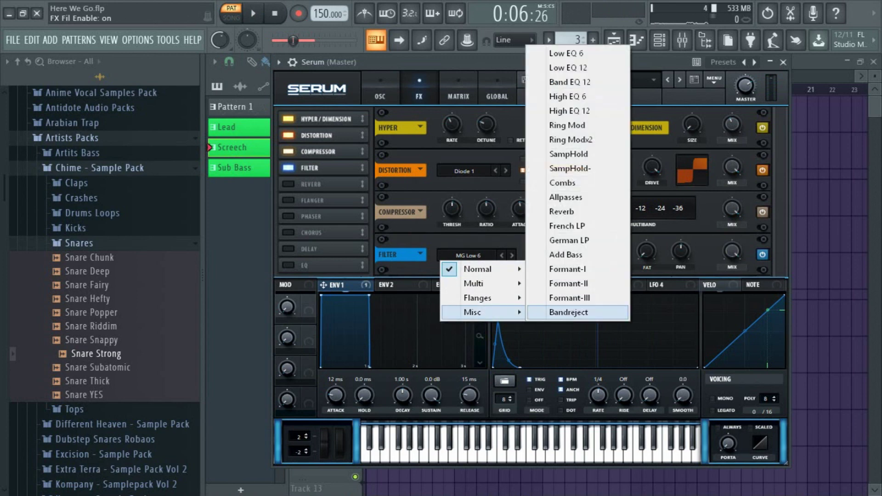
pyautogui.click(569, 313)
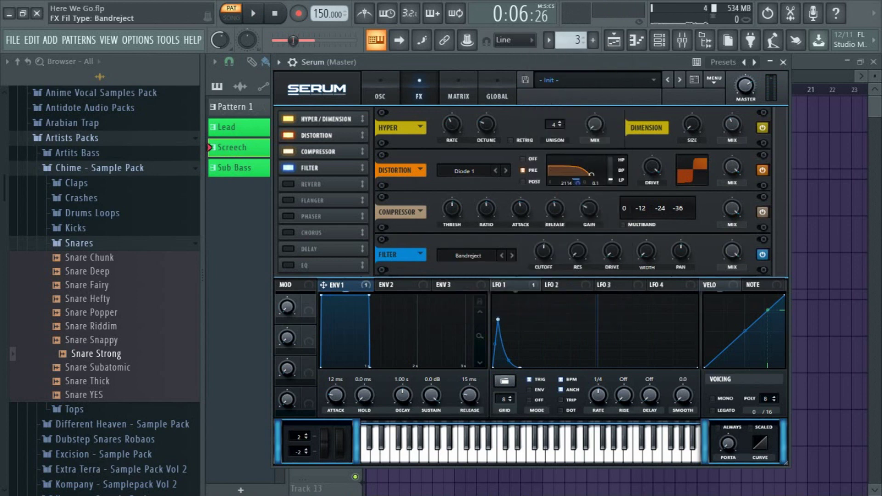
# Step: Lower the Bandreject filter's cutoff, and set its drive to 25% and its width to 21%
pyautogui.moveTo(544, 252); pyautogui.dragTo(544, 295)
pyautogui.moveTo(611, 251); pyautogui.dragTo(612, 251)
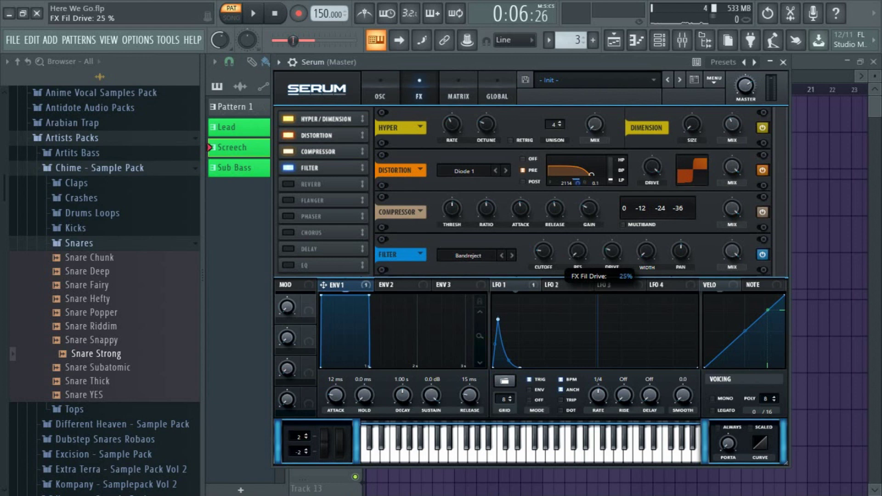
pyautogui.moveTo(647, 251); pyautogui.dragTo(647, 251)
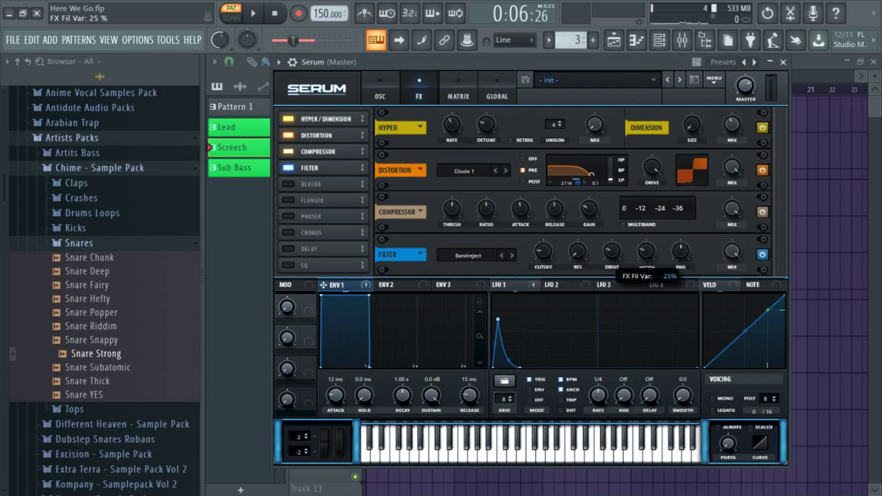
pyautogui.moveTo(648, 251); pyautogui.dragTo(648, 251)
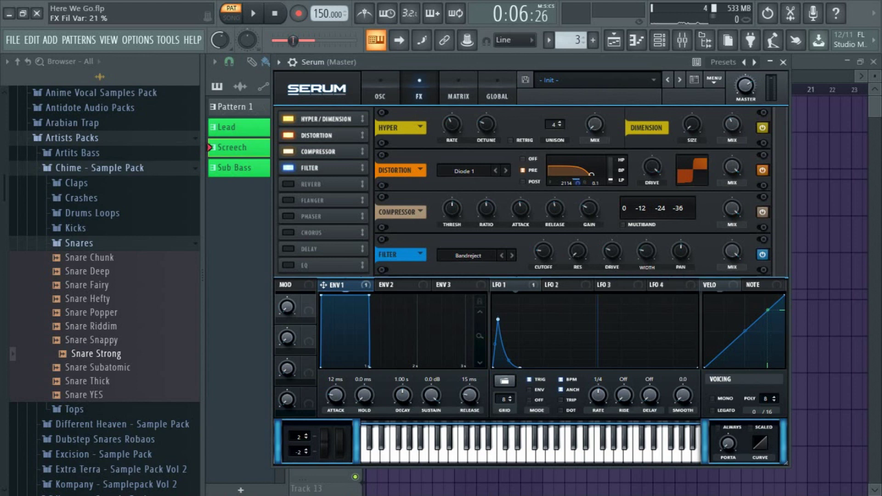
# Step: Set the Bandreject filter's mix to 49% and enable the Reverb in the effects rack
pyautogui.moveTo(732, 251); pyautogui.dragTo(733, 251)
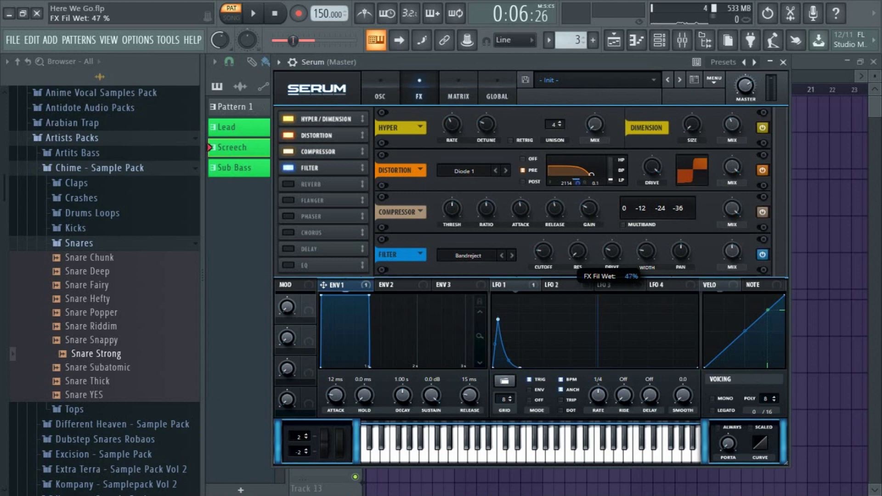
pyautogui.moveTo(733, 251); pyautogui.dragTo(733, 250)
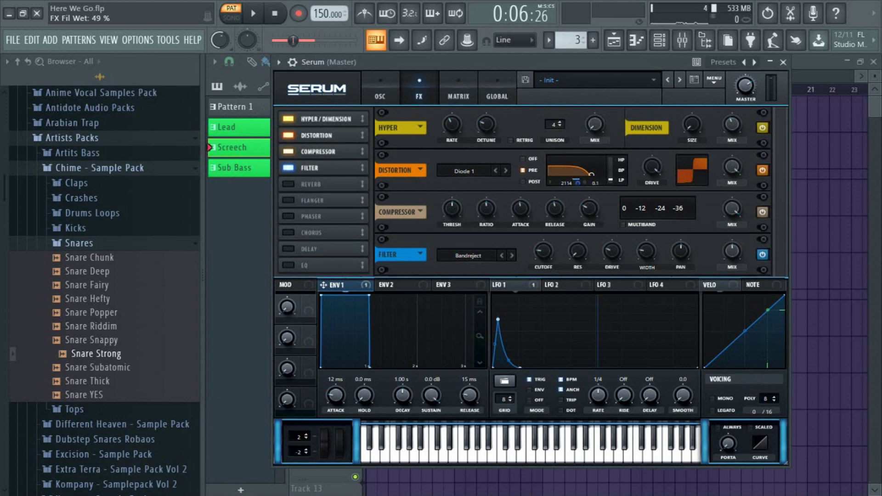
pyautogui.click(288, 184)
pyautogui.moveTo(780, 177); pyautogui.dragTo(780, 182)
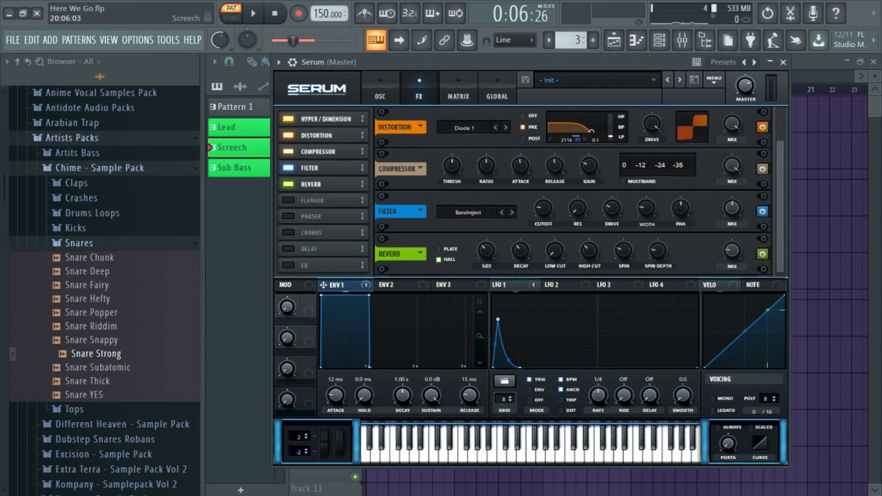
# Step: Lower the Reverb's size and decay to the minimum, and raise its low cut to 59%
pyautogui.moveTo(486, 250); pyautogui.dragTo(486, 287)
pyautogui.moveTo(521, 250); pyautogui.dragTo(521, 288)
pyautogui.moveTo(556, 250); pyautogui.dragTo(555, 224)
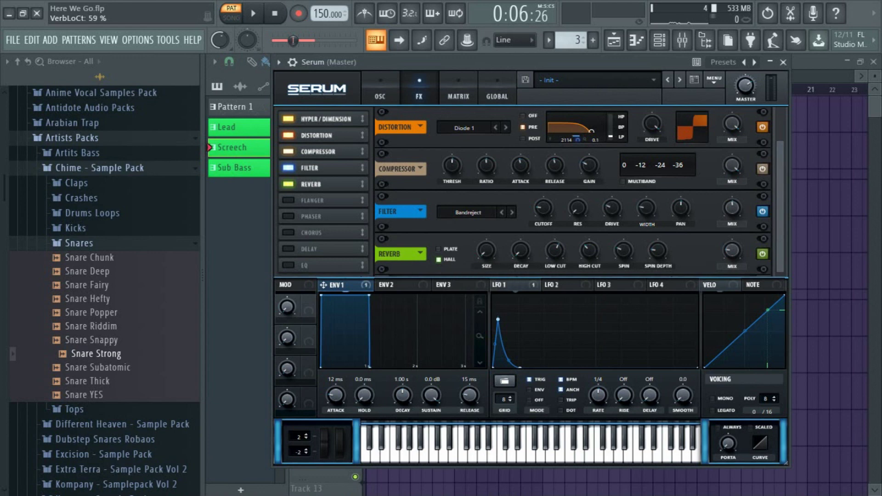
# Step: Set the Reverb's high cut to 46%, its spin rate to 36% and its spin depth to 58%
pyautogui.moveTo(590, 250); pyautogui.dragTo(590, 250)
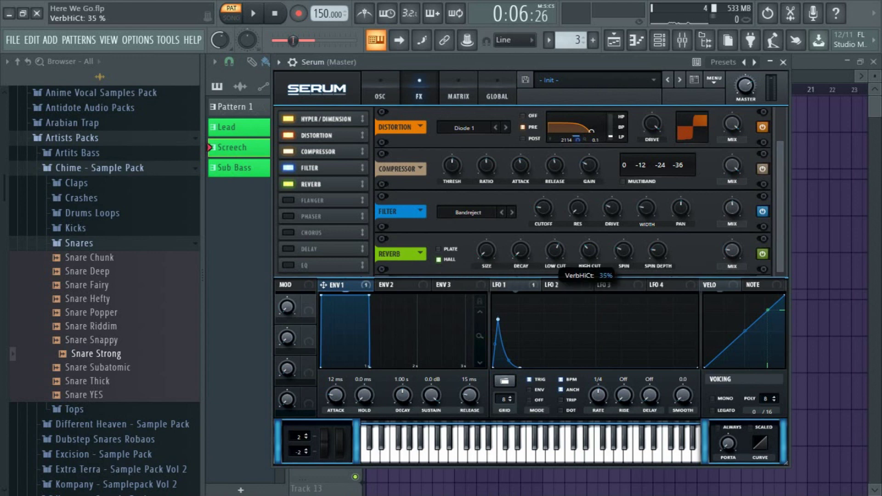
pyautogui.moveTo(555, 250)
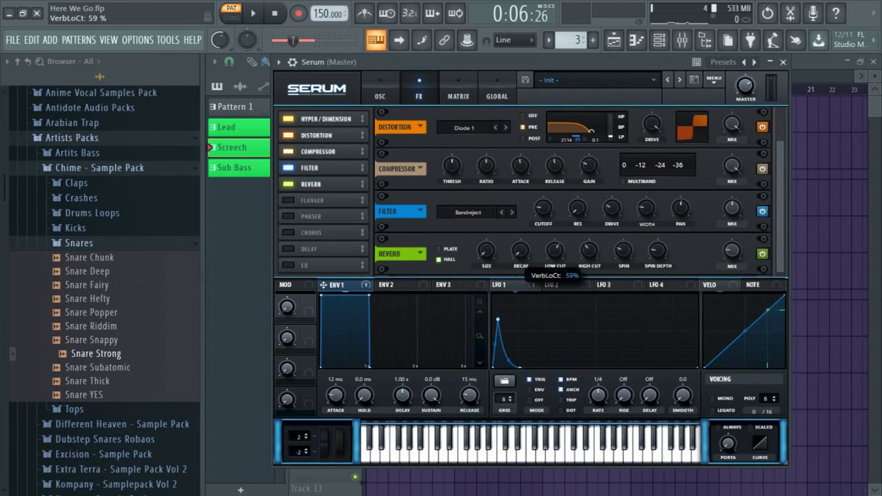
pyautogui.moveTo(589, 252); pyautogui.dragTo(590, 246)
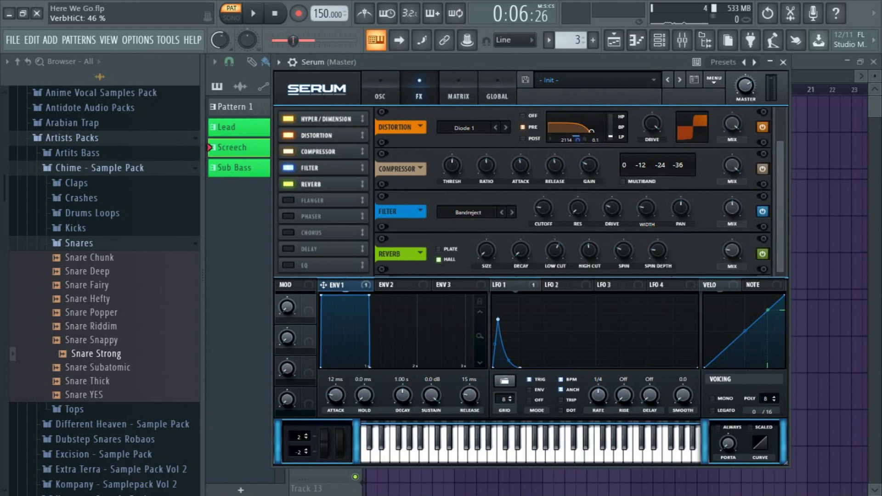
pyautogui.moveTo(624, 251); pyautogui.dragTo(624, 247)
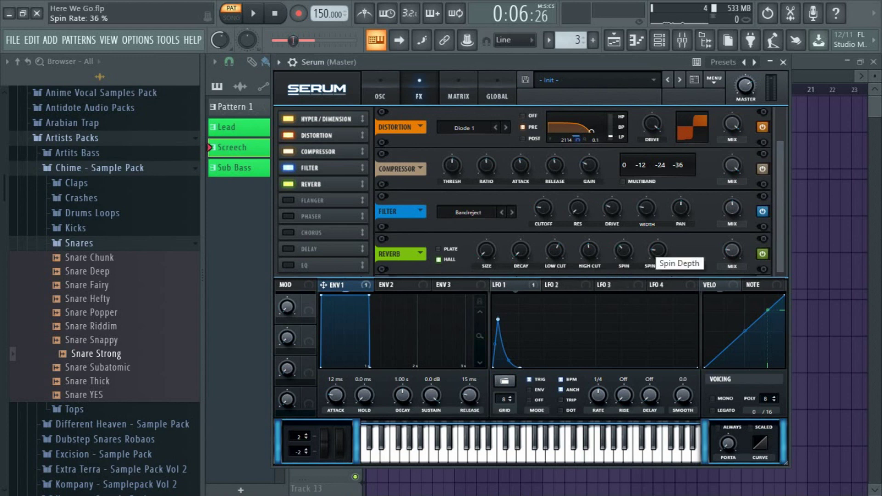
pyautogui.moveTo(658, 250)
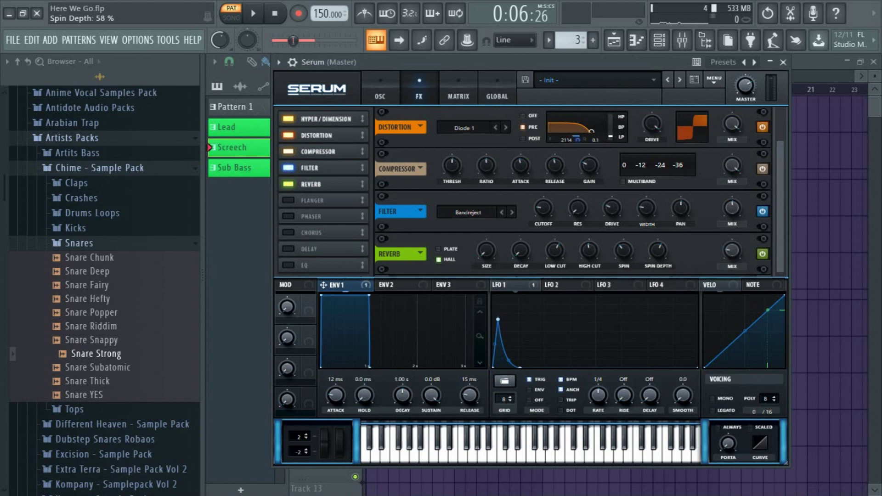
# Step: Modulate the Reverb's mix with Env 1, set the mix to 48%, and audition the pattern
pyautogui.moveTo(732, 250); pyautogui.dragTo(732, 235)
pyautogui.moveTo(732, 250); pyautogui.dragTo(732, 249)
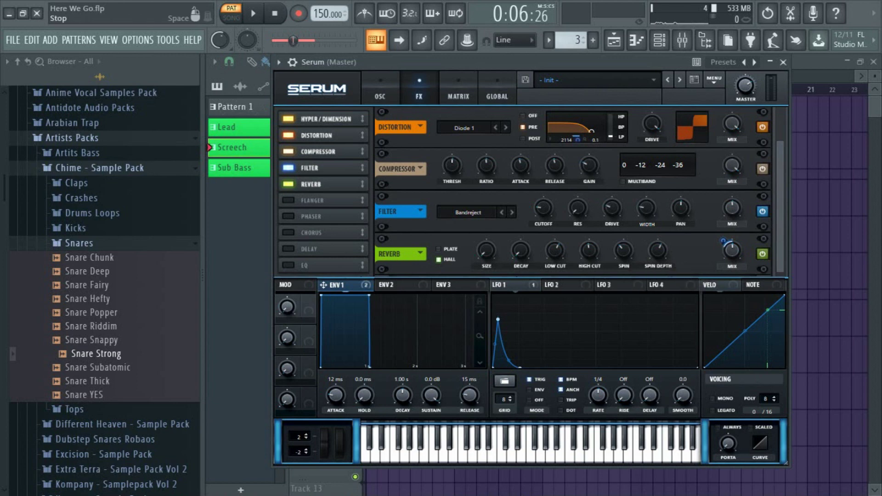
pyautogui.press('space')
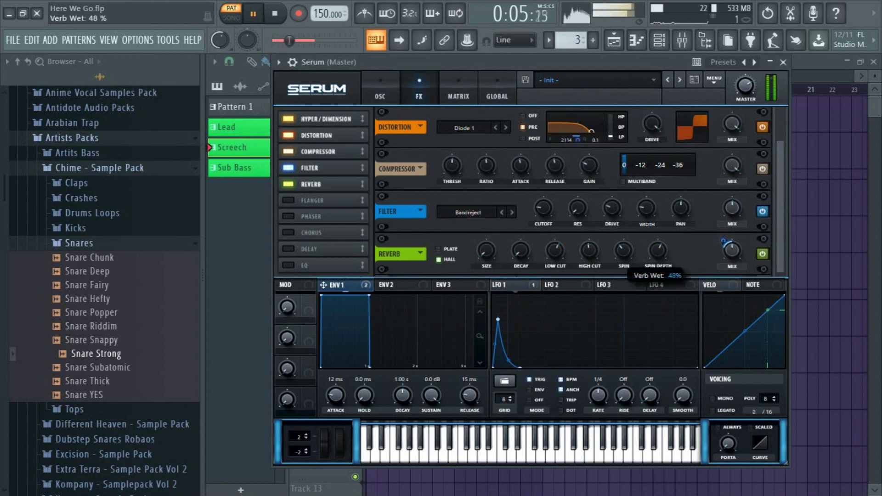
pyautogui.press('space')
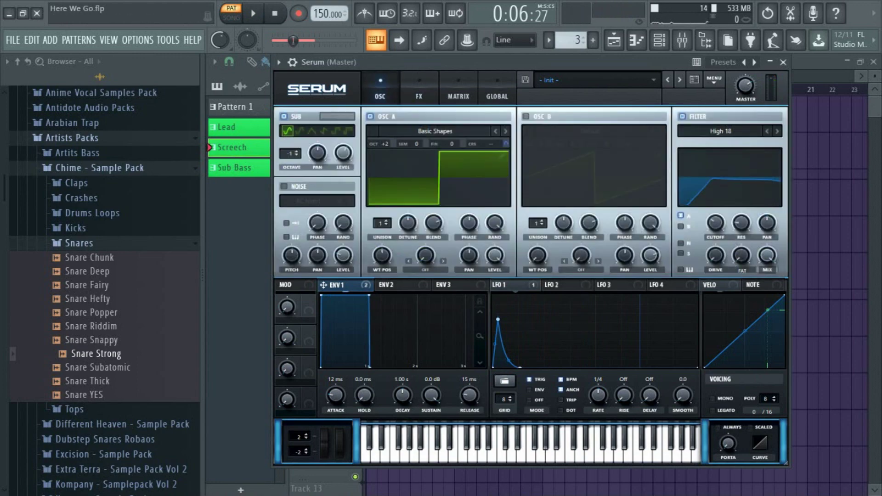
# Step: Make the Serum window detached and hide the channel rack so the playlist can be seen behind it
pyautogui.moveTo(414, 62); pyautogui.dragTo(473, 217)
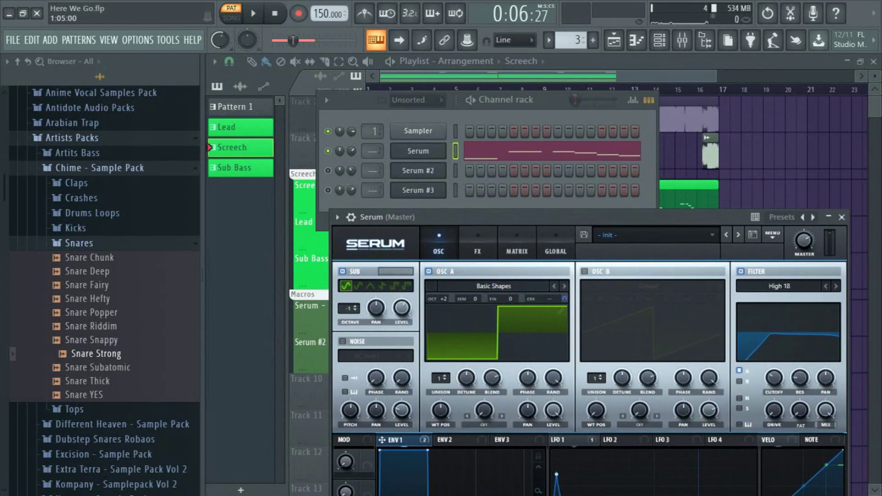
pyautogui.click(338, 217)
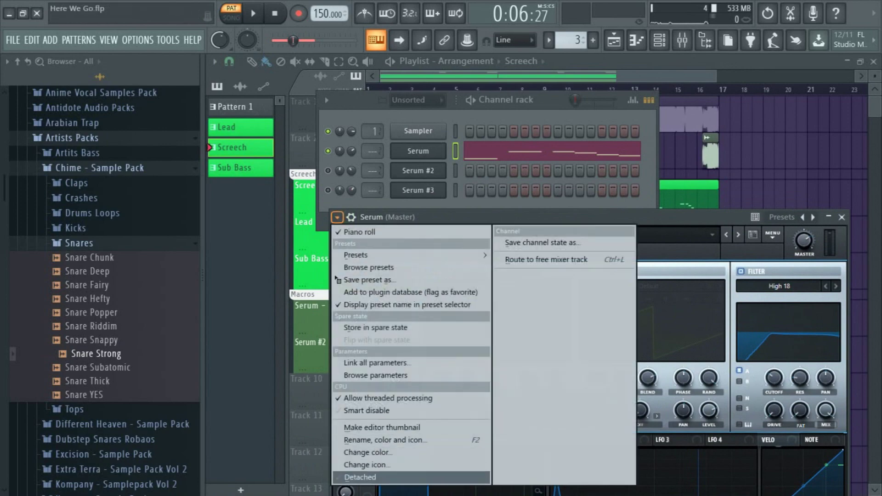
pyautogui.click(361, 476)
pyautogui.press('F6')
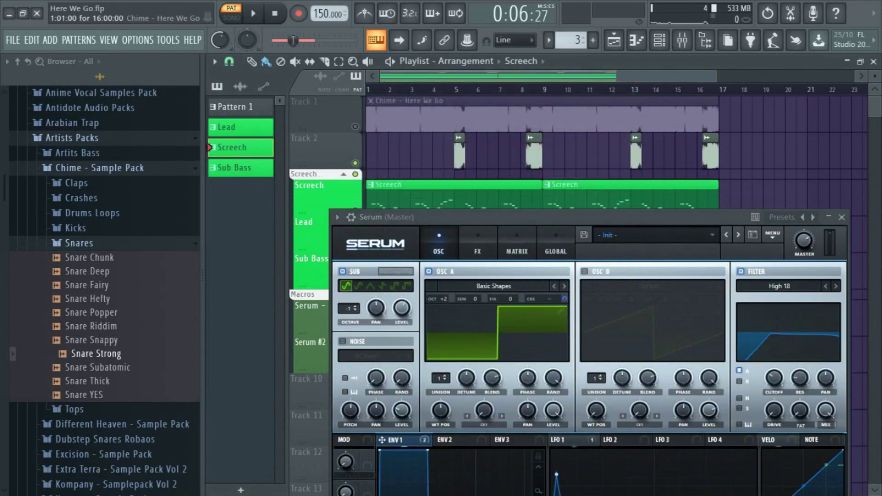
# Step: Solo the Chime - Here We Go reference track and listen to it from bar 9 in song mode
pyautogui.click(543, 89)
pyautogui.rightClick(355, 126)
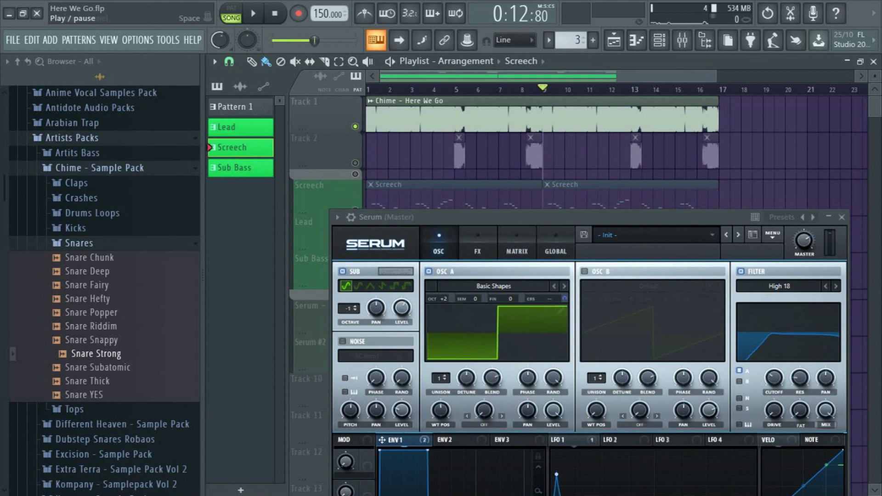
pyautogui.press('space')
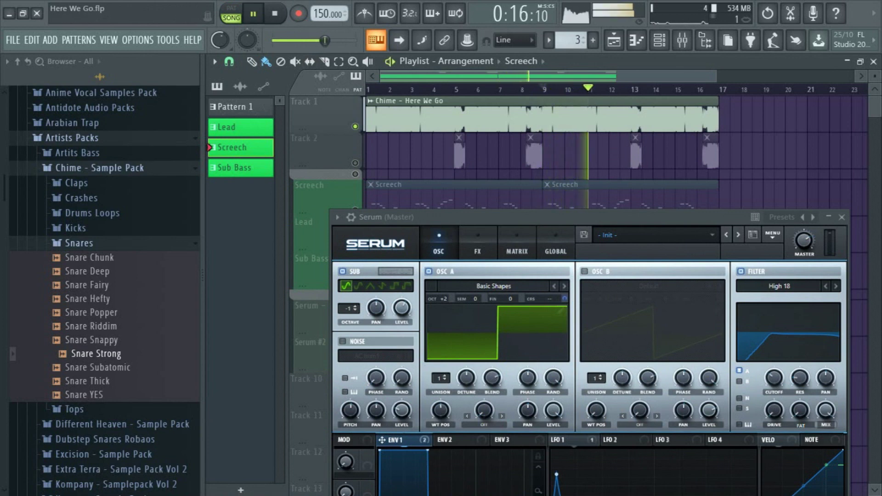
pyautogui.press('space')
# Step: Assign Macro 1 to OSC A's octave with a modulation amount of 10
pyautogui.moveTo(386, 217); pyautogui.dragTo(392, 168)
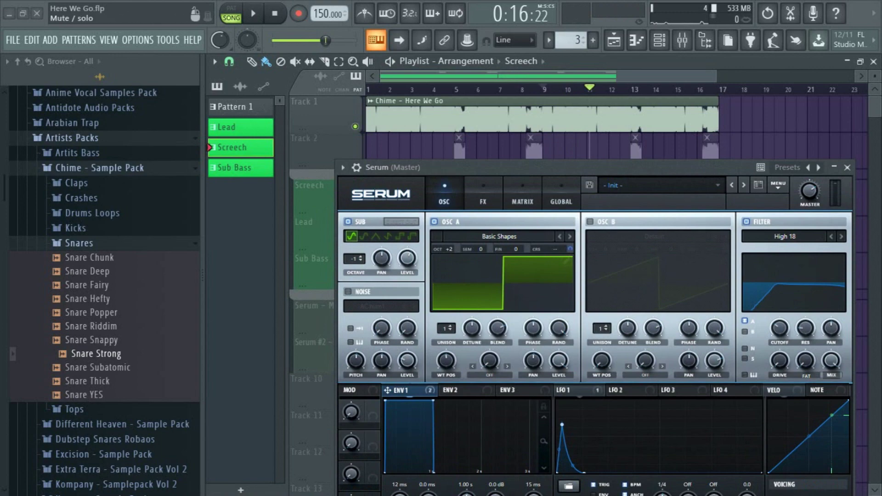
pyautogui.moveTo(465, 167); pyautogui.dragTo(446, 82)
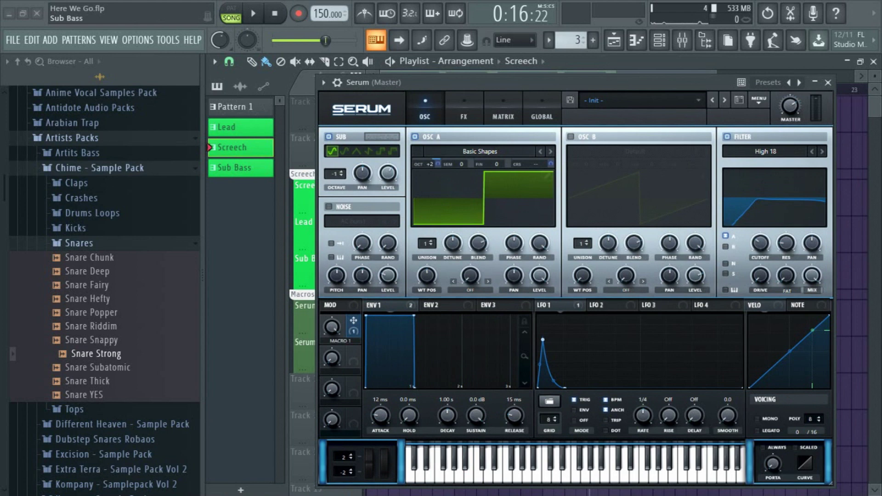
pyautogui.click(438, 164)
pyautogui.moveTo(438, 163); pyautogui.dragTo(438, 160)
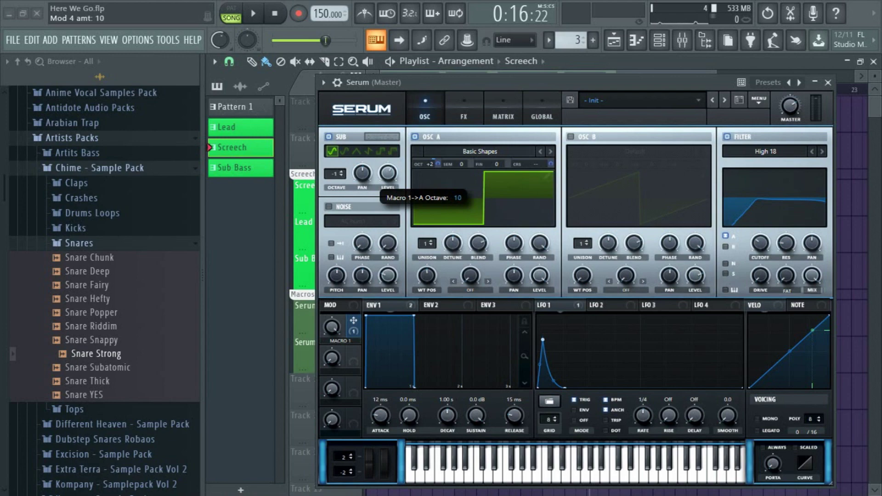
# Step: Solo the Screech track with both Macro 1 automation tracks active, and play the song from just before bar 9
pyautogui.moveTo(368, 82); pyautogui.dragTo(632, 255)
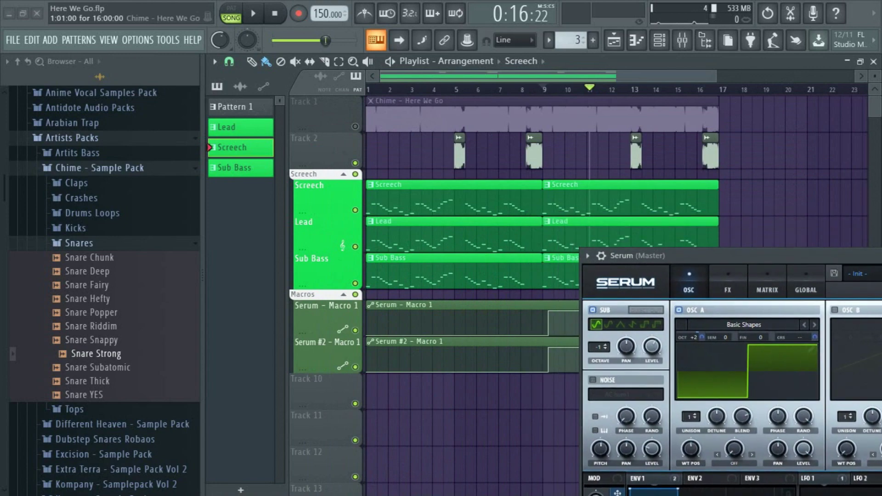
pyautogui.click(531, 89)
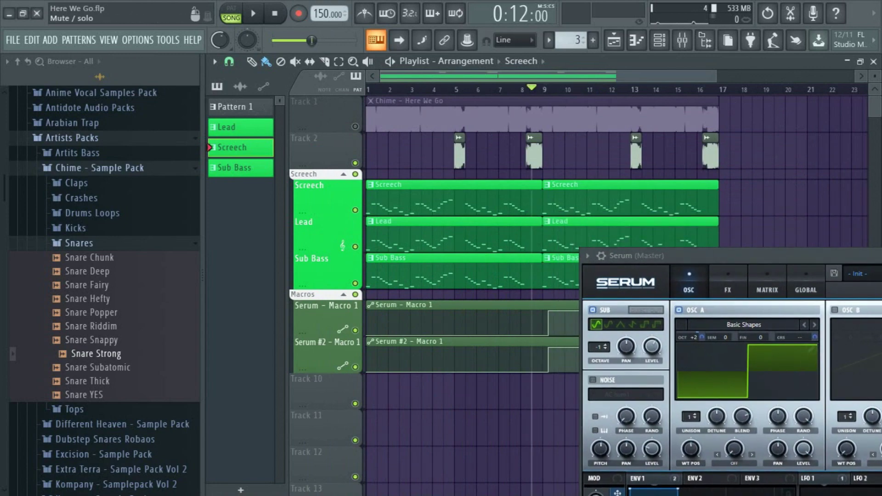
pyautogui.rightClick(355, 211)
pyautogui.click(355, 331)
pyautogui.click(356, 368)
pyautogui.press('space')
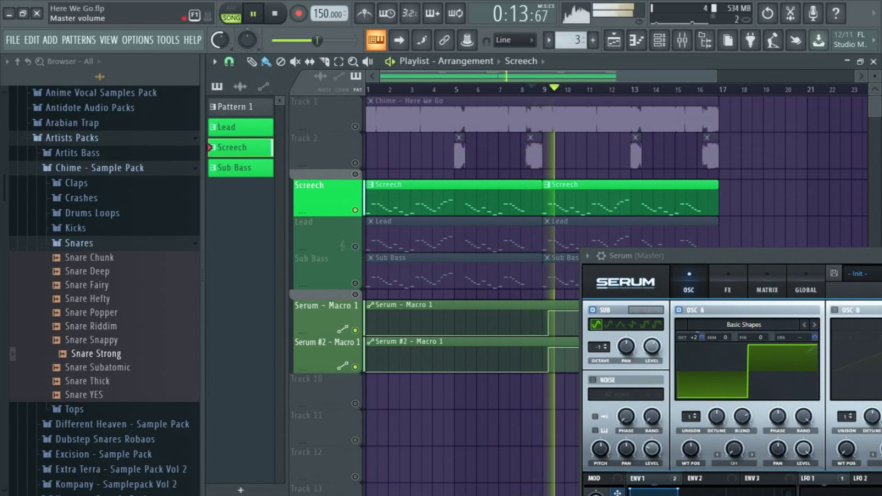
pyautogui.press('space')
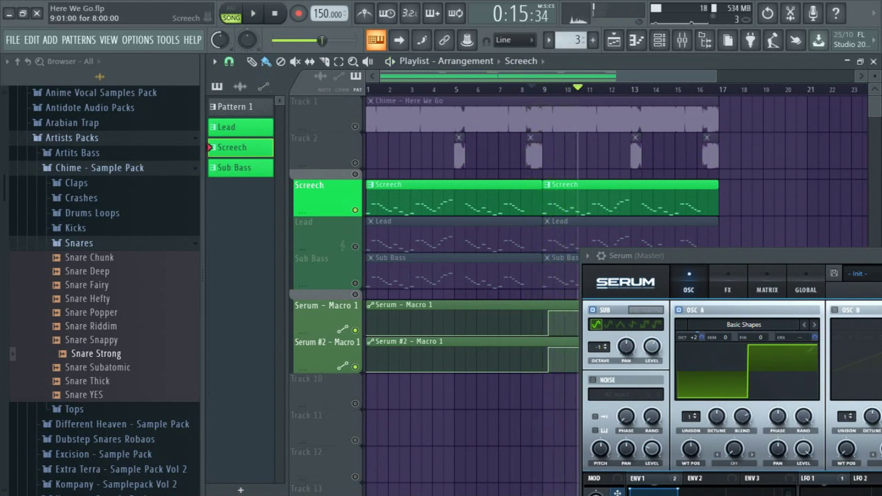
# Step: Set Macro 1's modulation amount on OSC A's octave to 13 while the Screech track plays from bar 9
pyautogui.moveTo(607, 255); pyautogui.dragTo(317, 146)
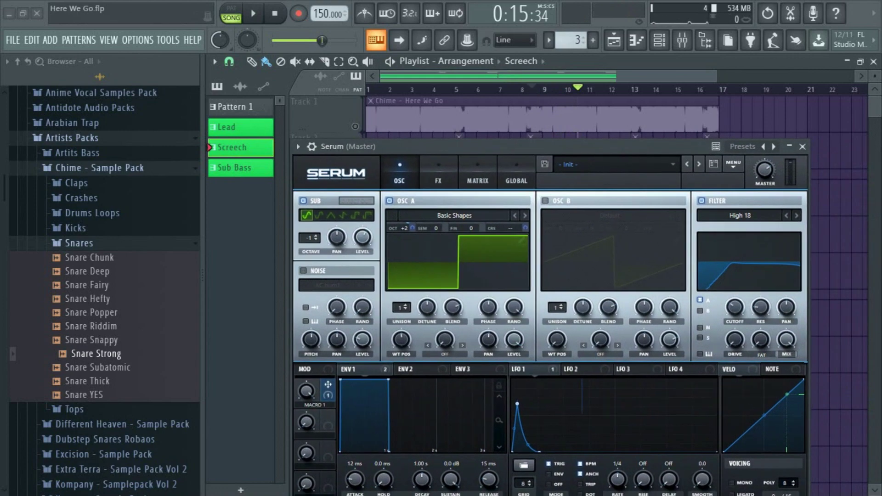
pyautogui.moveTo(349, 146); pyautogui.dragTo(572, 262)
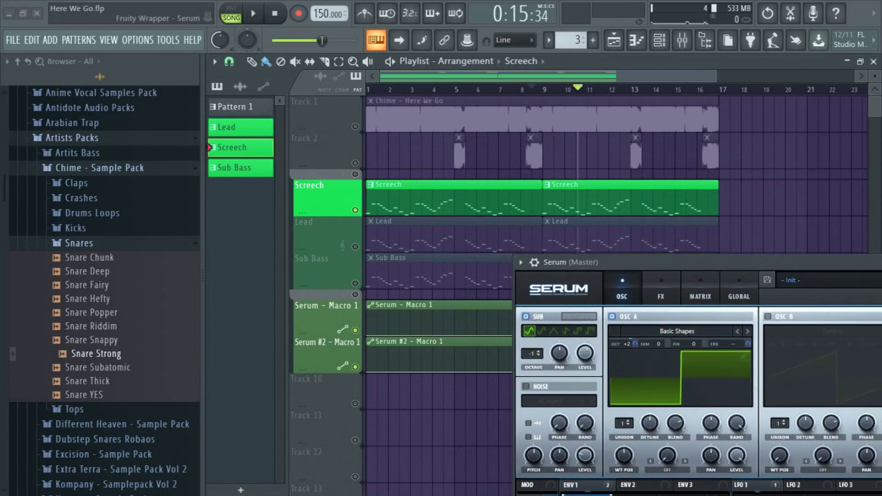
pyautogui.moveTo(572, 263); pyautogui.dragTo(468, 261)
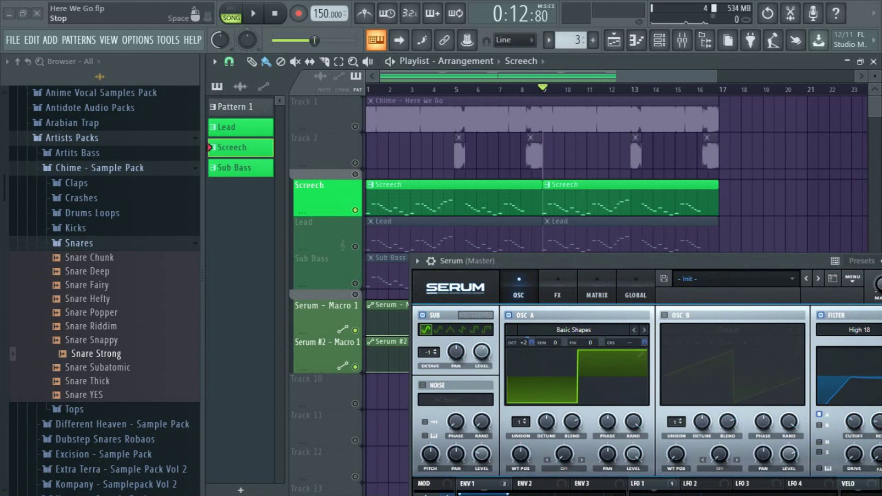
pyautogui.press('space')
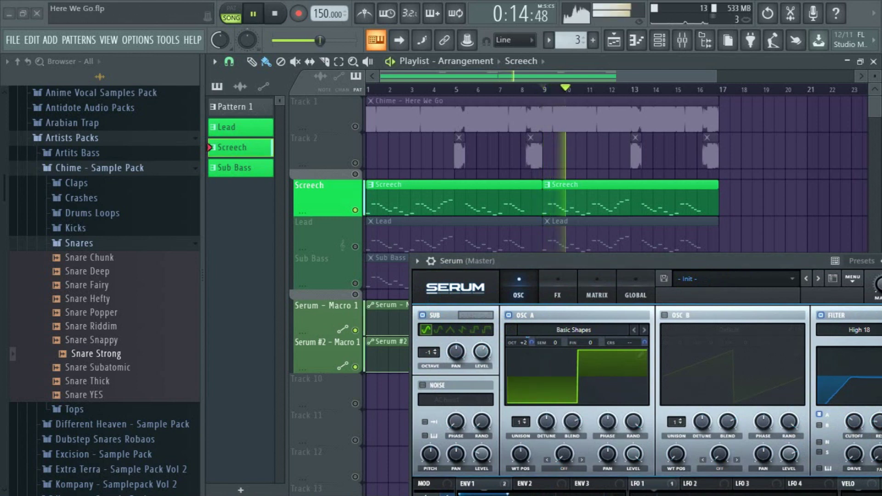
pyautogui.click(532, 342)
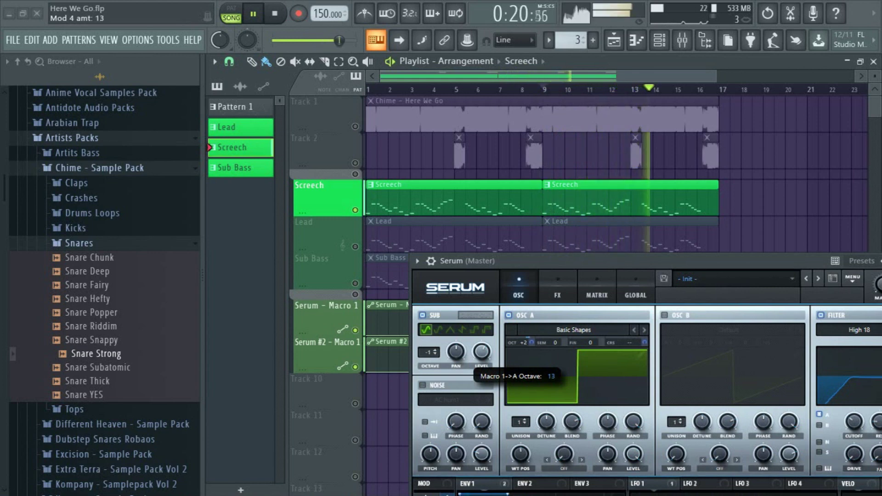
pyautogui.moveTo(575, 261); pyautogui.dragTo(512, 114)
pyautogui.click(253, 14)
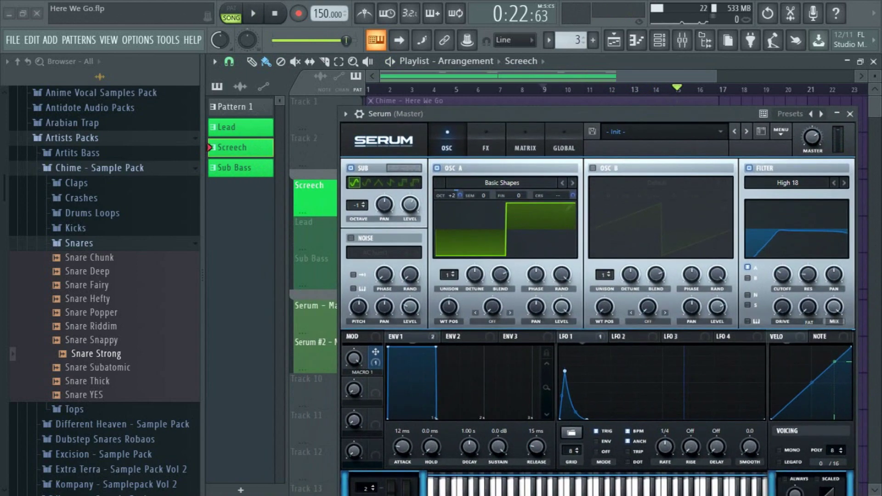
# Step: Close the Serum window and solo the Lead track in the playlist
pyautogui.moveTo(466, 113); pyautogui.dragTo(451, 166)
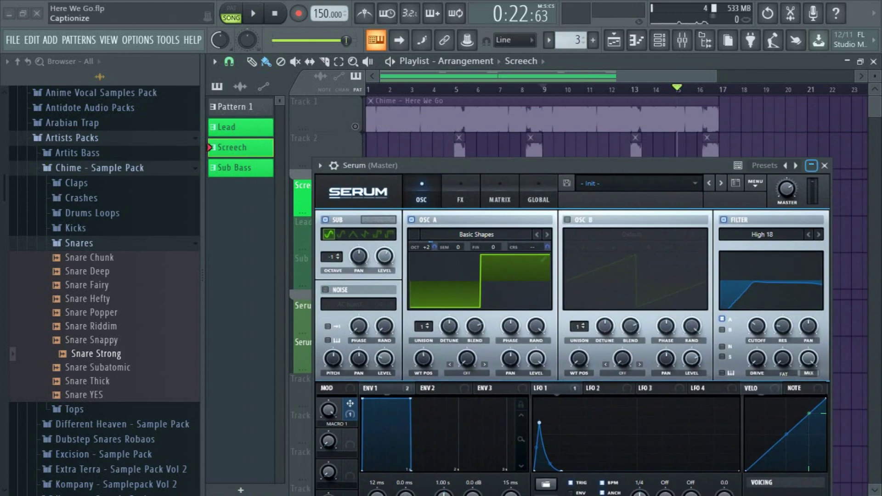
pyautogui.click(825, 165)
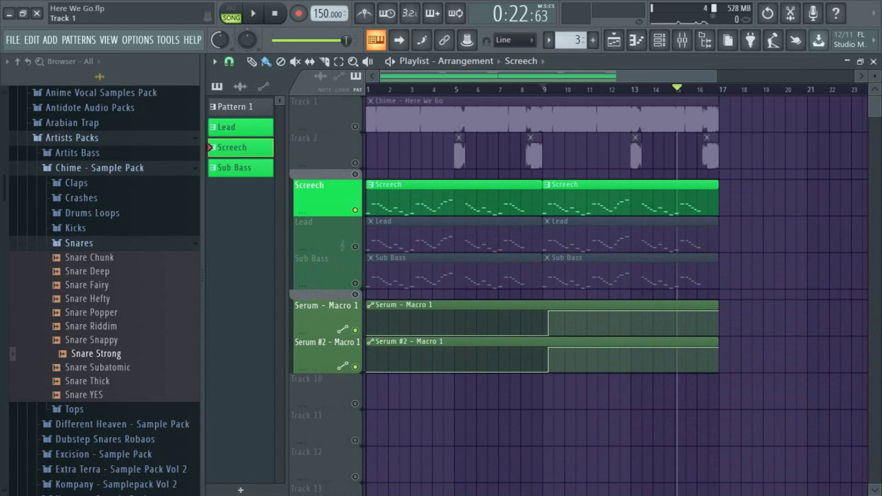
pyautogui.rightClick(355, 247)
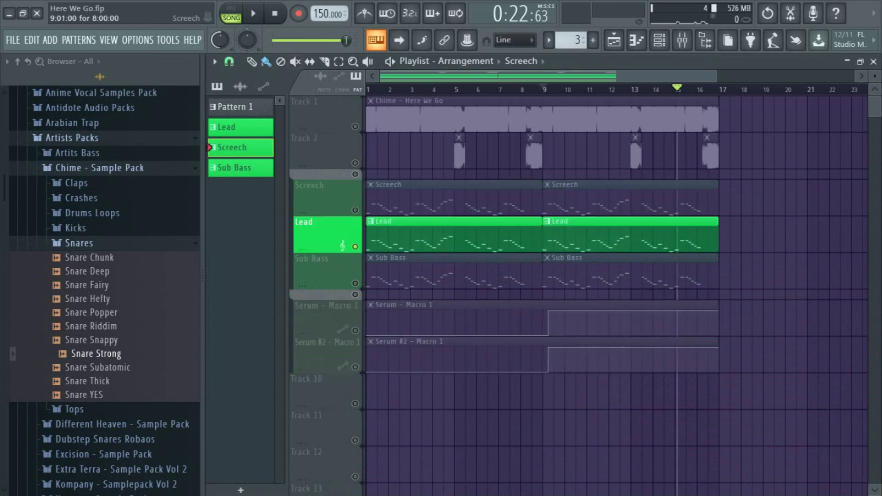
# Step: Open the Serum channel's piano roll and briefly check the channel rack
pyautogui.press('F7')
pyautogui.press('F6')
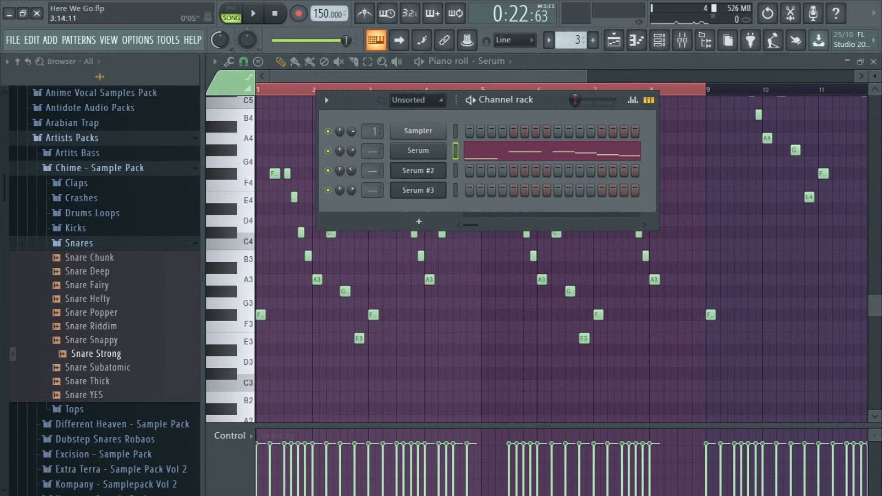
pyautogui.press('F6')
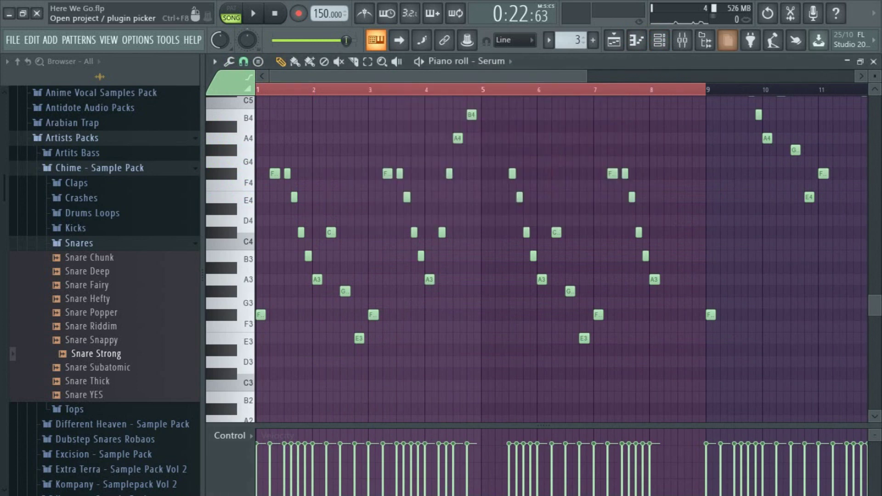
# Step: Return to the playlist and play the soloed Lead track from the start of the song
pyautogui.press('F6')
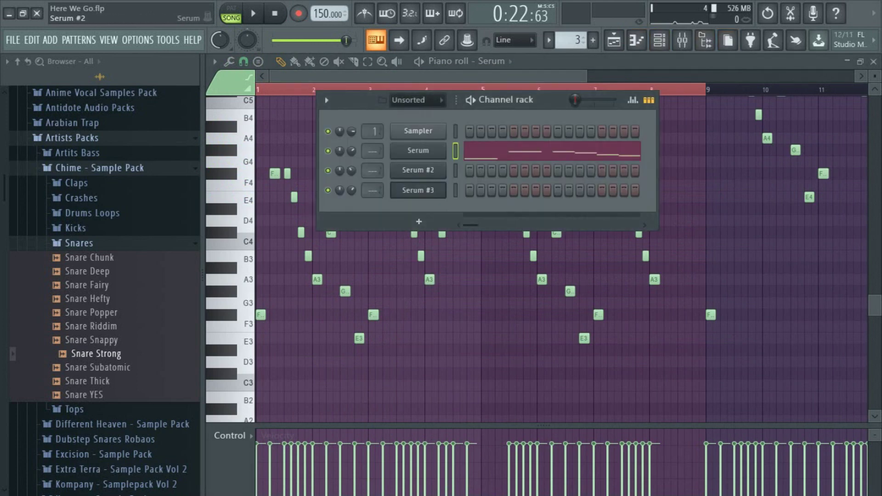
pyautogui.press('F5')
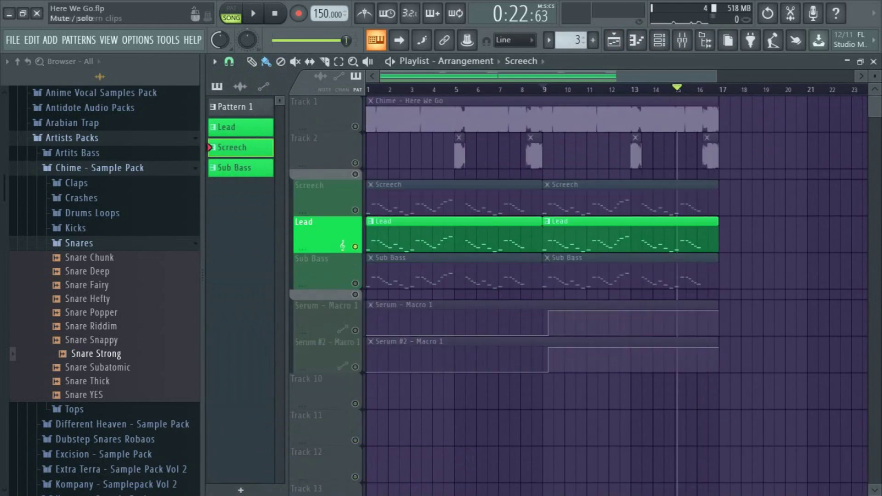
pyautogui.doubleClick(275, 13)
pyautogui.click(254, 13)
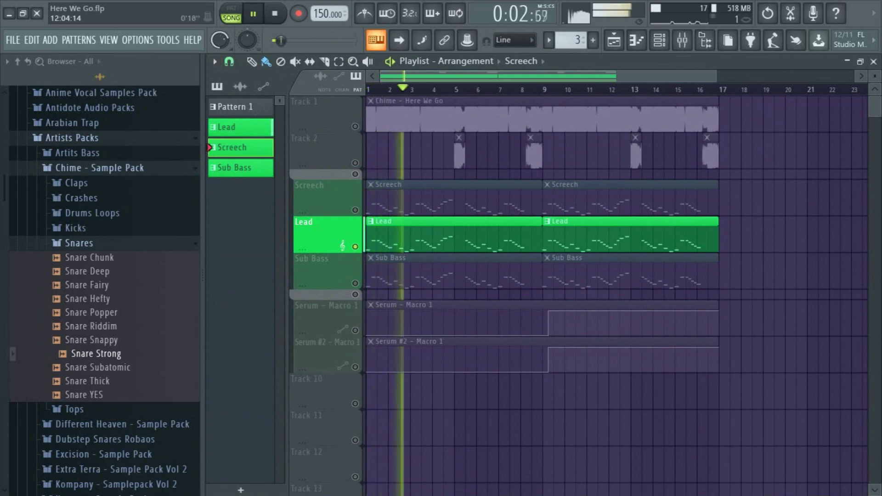
# Step: Open the Serum #2 instance, examine its Hyper/Dimension and multiband Compressor effects, pause playback and return to the playlist
pyautogui.press('F6')
pyautogui.click(418, 170)
pyautogui.moveTo(528, 121); pyautogui.dragTo(384, 77)
pyautogui.click(253, 13)
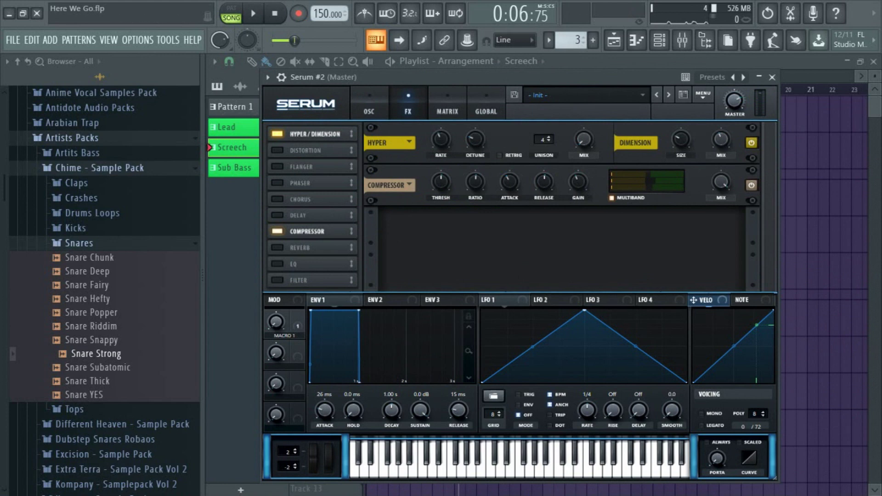
pyautogui.click(660, 40)
pyautogui.click(614, 40)
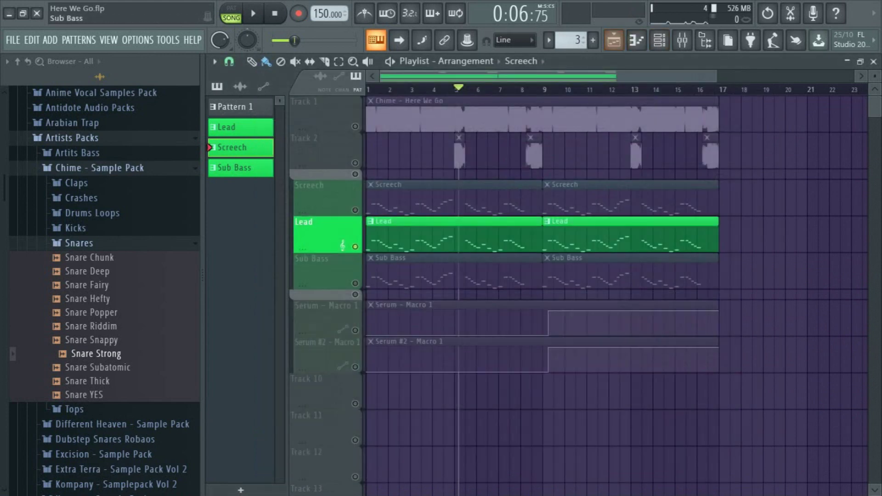
# Step: Solo the Sub Bass track and play it from the start of the song
pyautogui.rightClick(355, 284)
pyautogui.click(274, 14)
pyautogui.press('space')
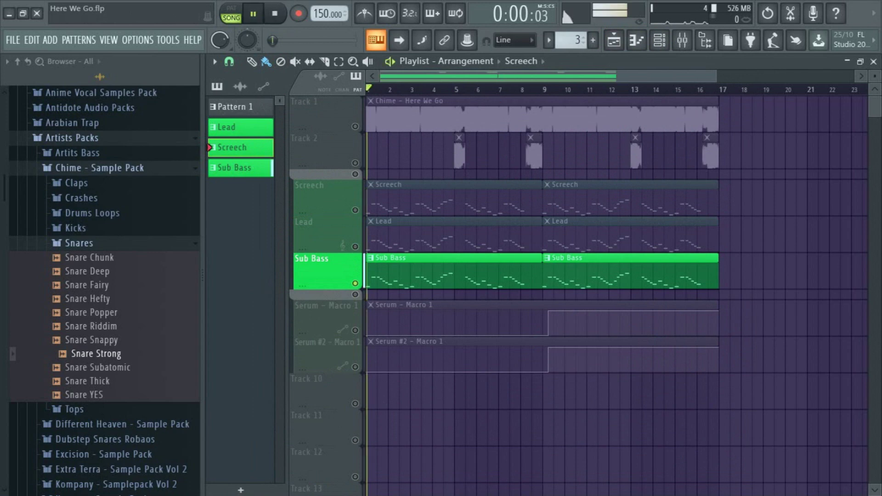
# Step: Open the Serum #3 instance, examine its sub oscillator, filter, Distortion and Compressor settings with playback paused, and close it
pyautogui.click(659, 40)
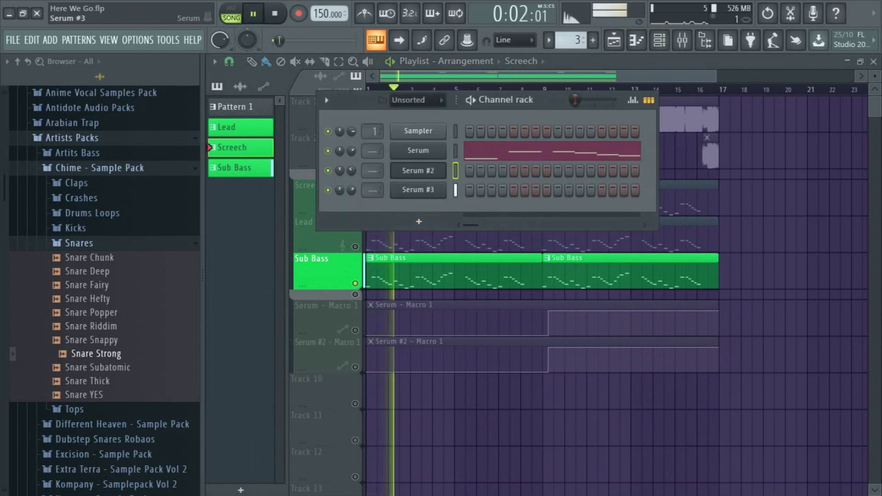
pyautogui.click(418, 190)
pyautogui.moveTo(542, 129); pyautogui.dragTo(356, 90)
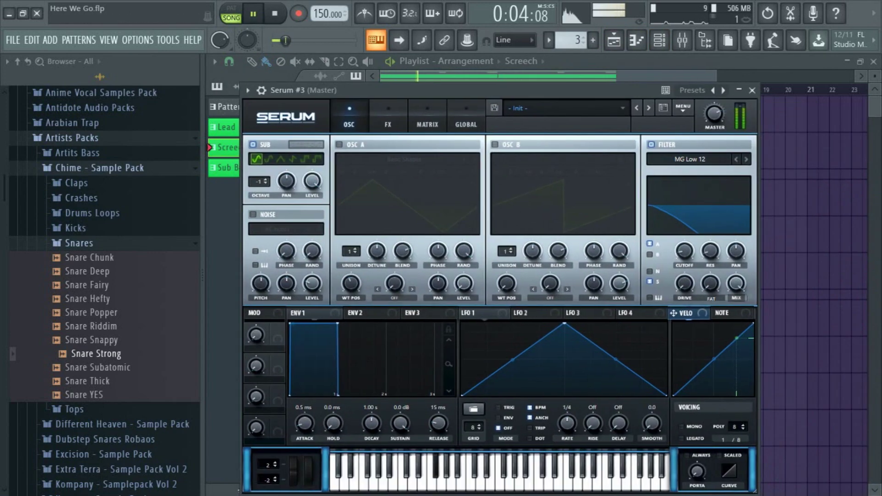
pyautogui.press('space')
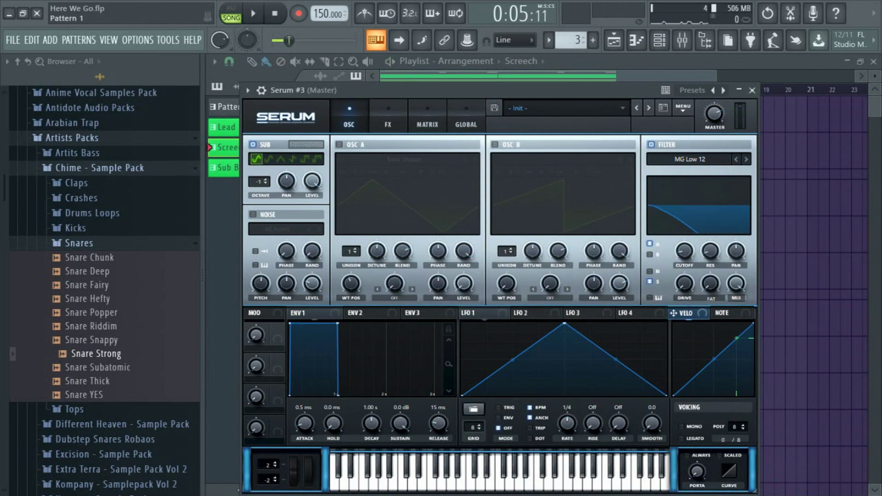
pyautogui.click(389, 117)
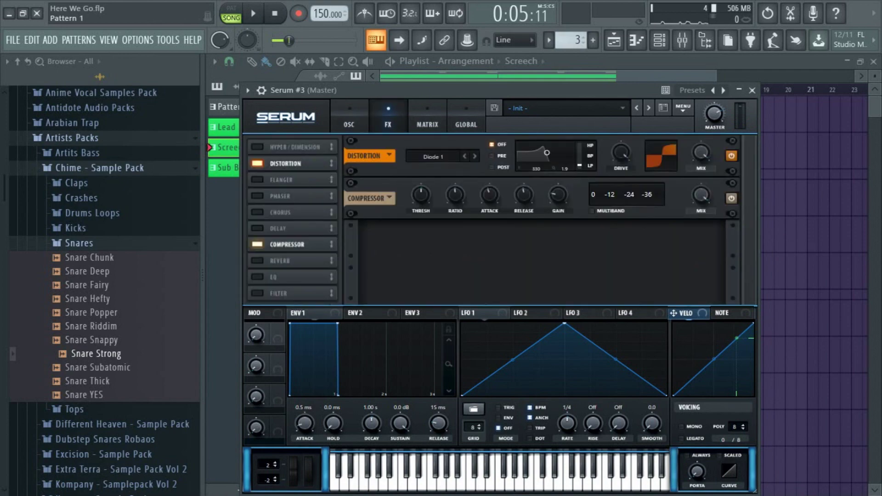
pyautogui.press('Escape')
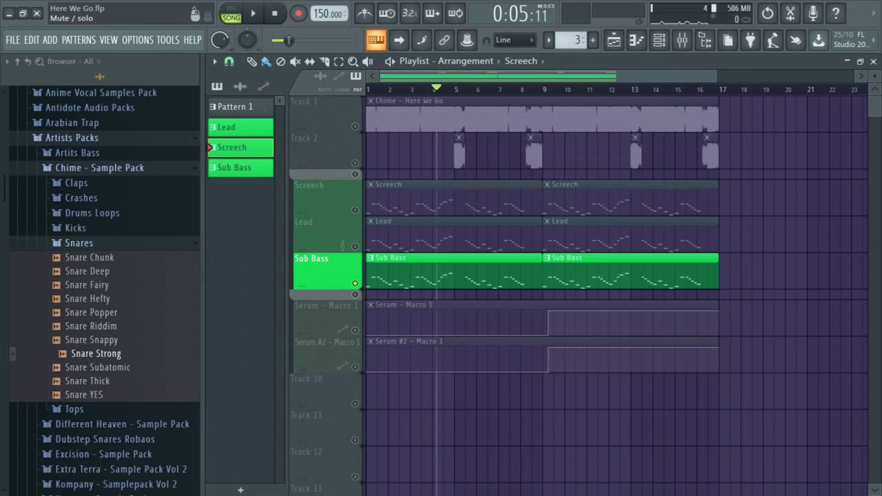
# Step: Unsolo the playlist so all tracks are active, mute the Chime reference audio on Track 1, and play from the start
pyautogui.rightClick(355, 211)
pyautogui.rightClick(355, 210)
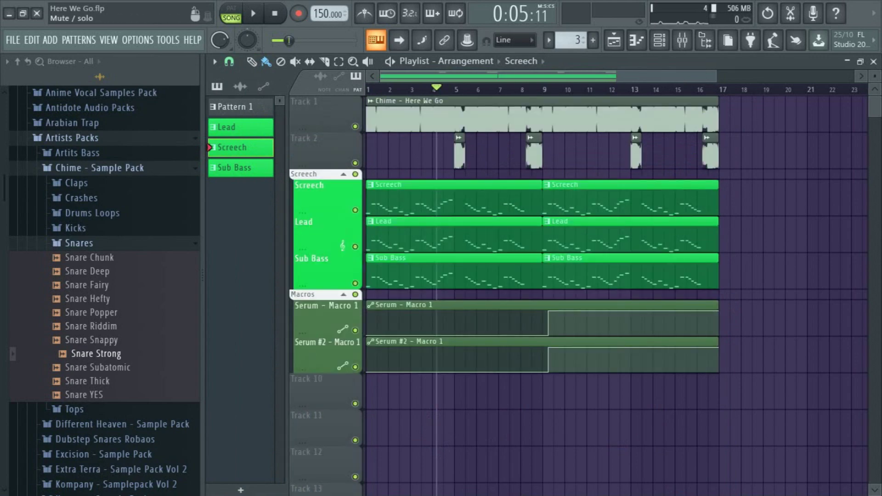
pyautogui.click(355, 127)
pyautogui.press('space')
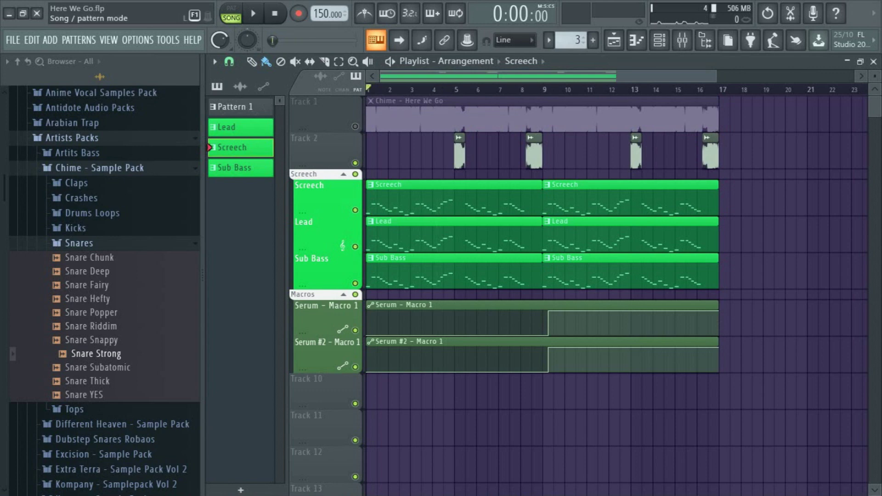
pyautogui.press('space')
# Step: Listen to the complete arrangement with the Screech, Lead and Sub Bass layers, briefly checking the channel rack, and pause playback
pyautogui.click(637, 40)
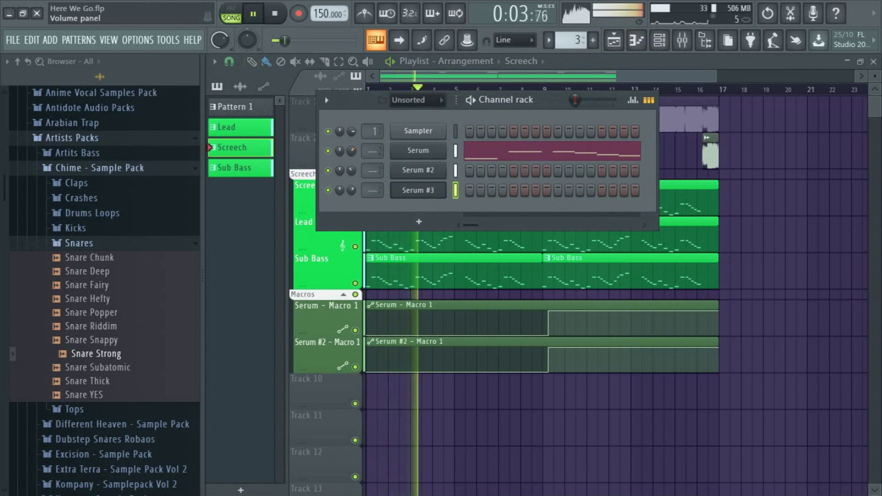
pyautogui.moveTo(220, 41); pyautogui.dragTo(221, 43)
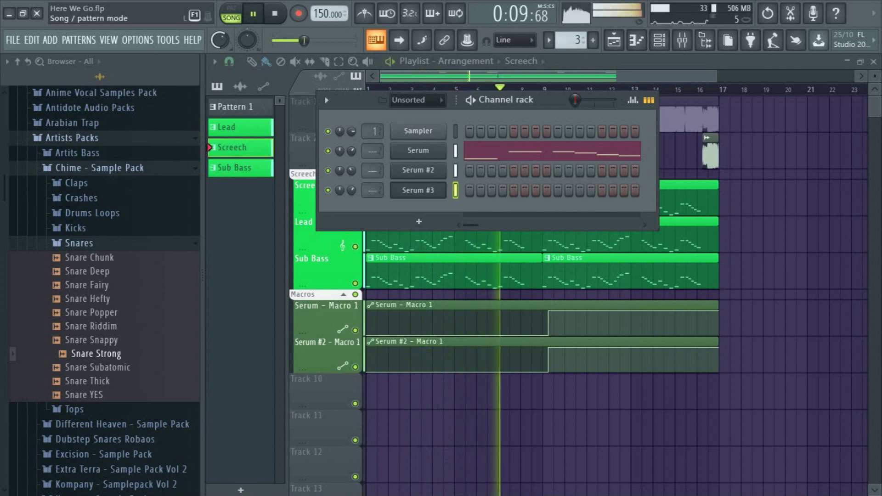
pyautogui.press('F6')
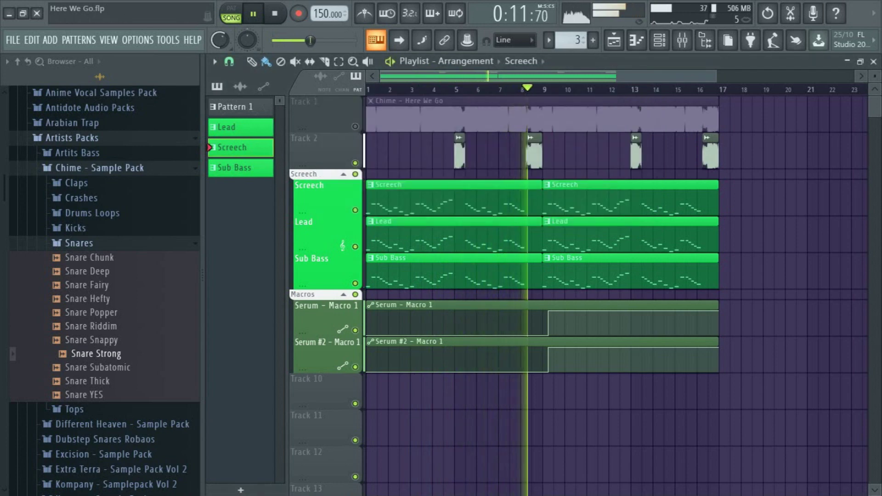
pyautogui.moveTo(315, 40); pyautogui.dragTo(329, 41)
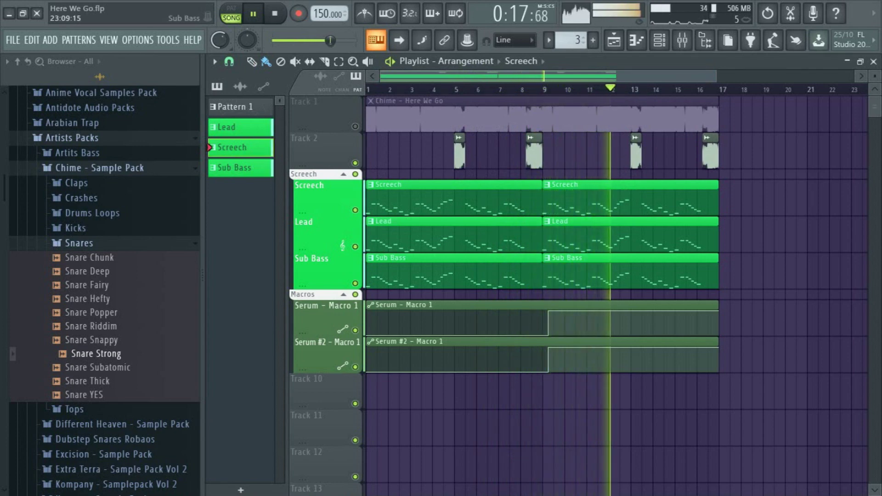
pyautogui.moveTo(335, 41); pyautogui.dragTo(341, 40)
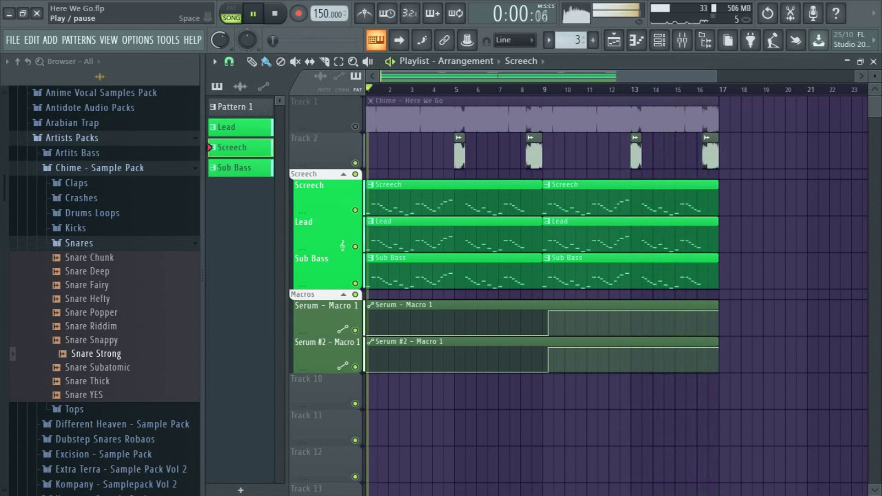
pyautogui.press('space')
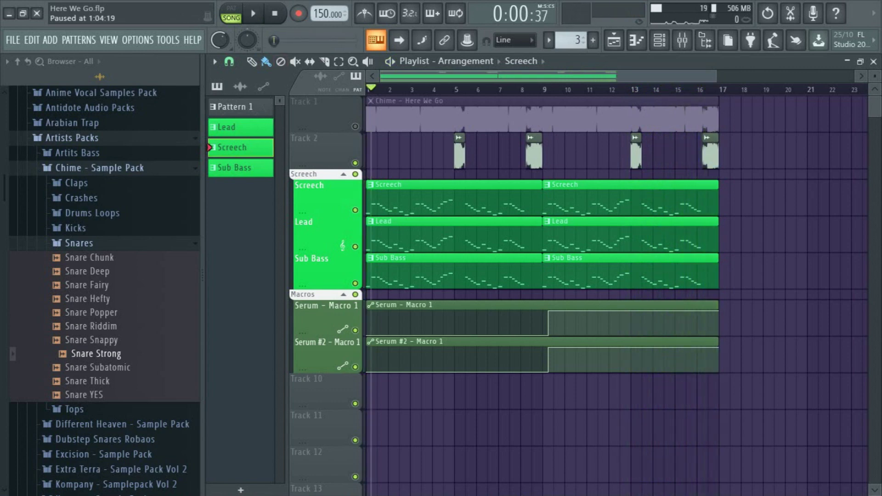